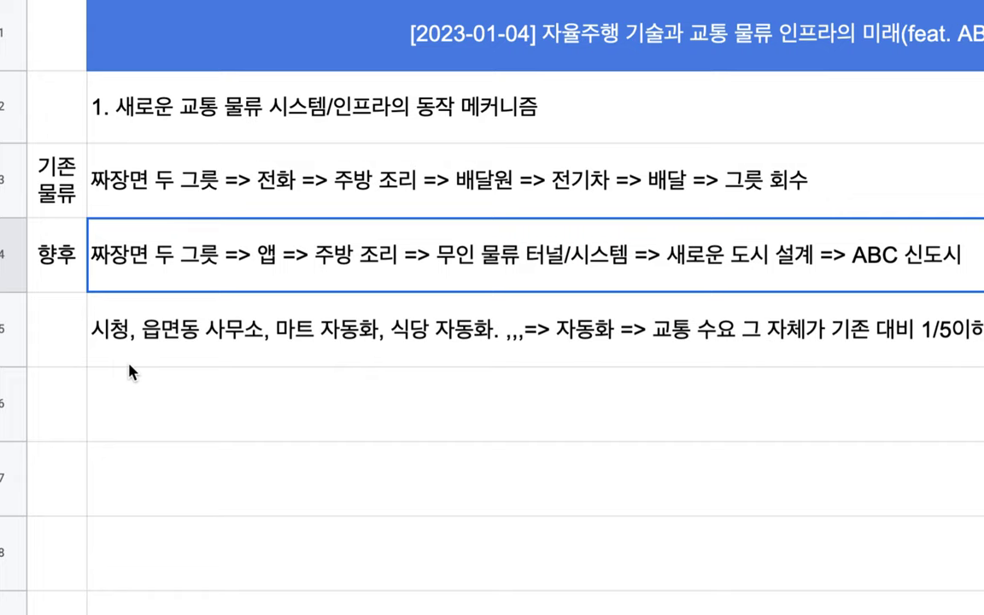
{"action": "left_click", "coordinate": [116, 389]}
{"action": "left_click_drag", "start_coordinate": [243, 128], "coordinate": [238, 336]}
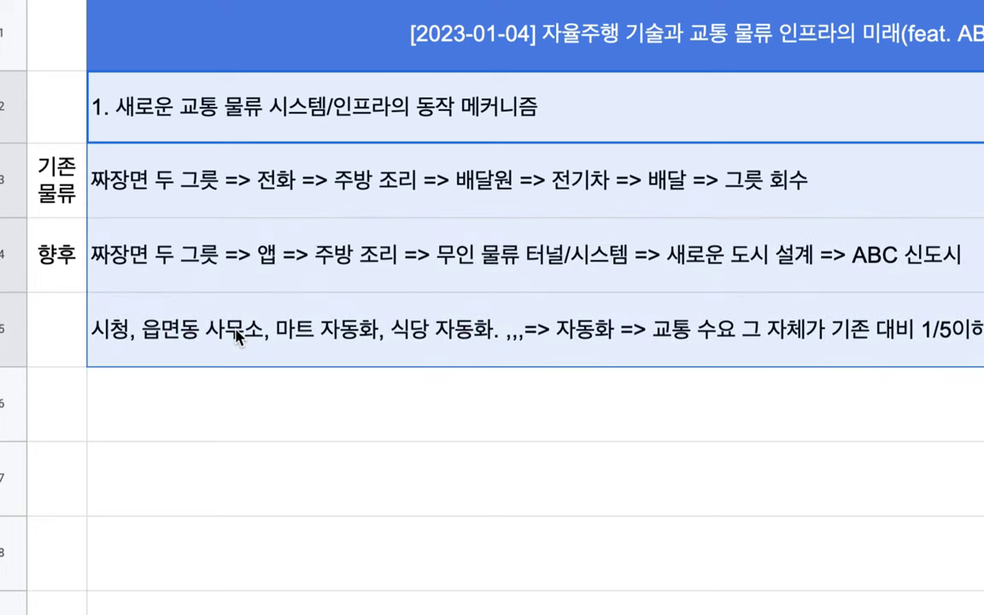
Start a note in cell B6 with the text "글로벌 교육 인프라 => Designing Elixir System =>".
{"action": "left_click", "coordinate": [193, 403]}
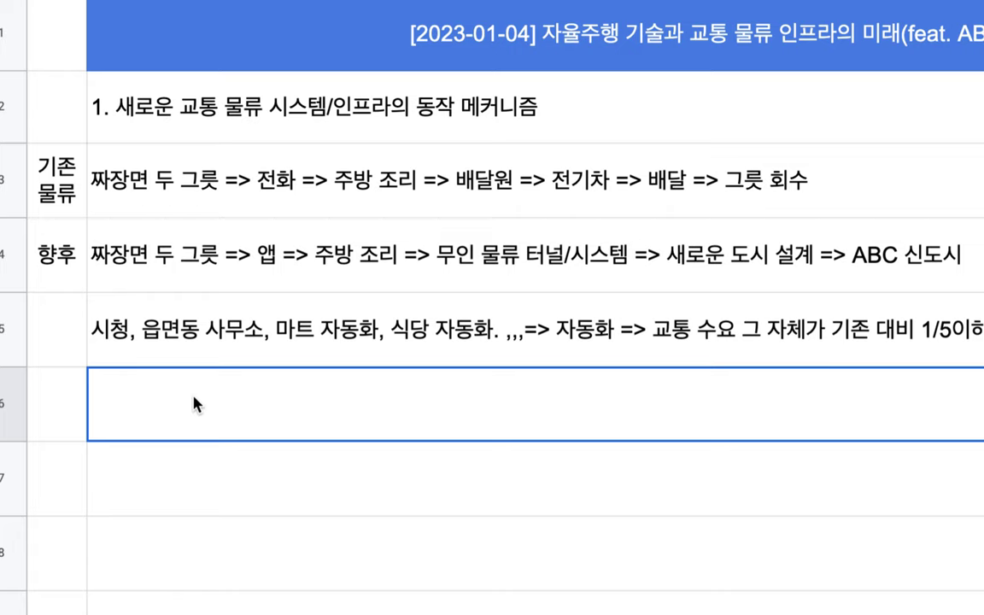
{"action": "type", "text": "글로벌 교"}
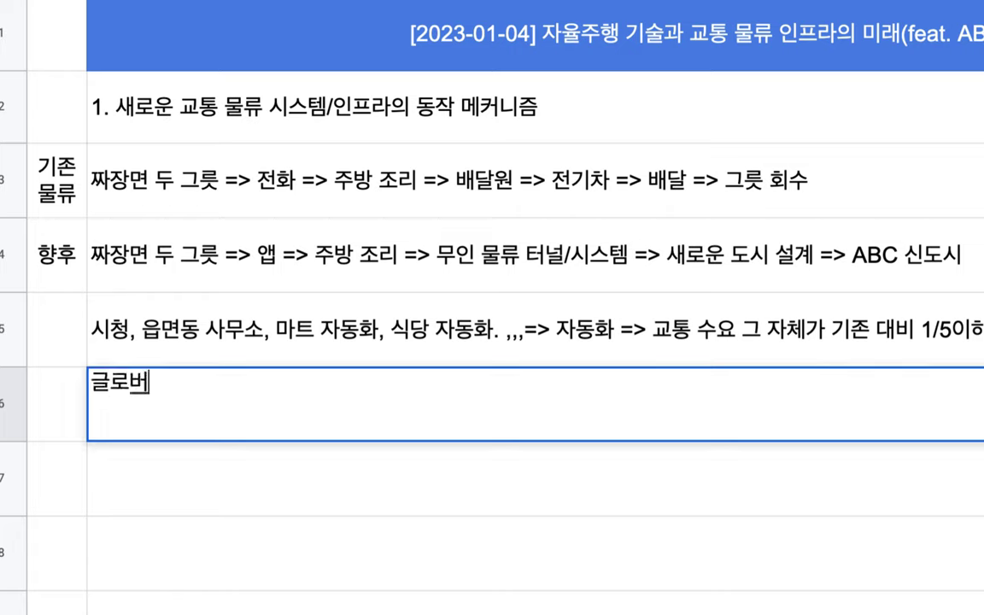
{"action": "type", "text": "육 인프라 "}
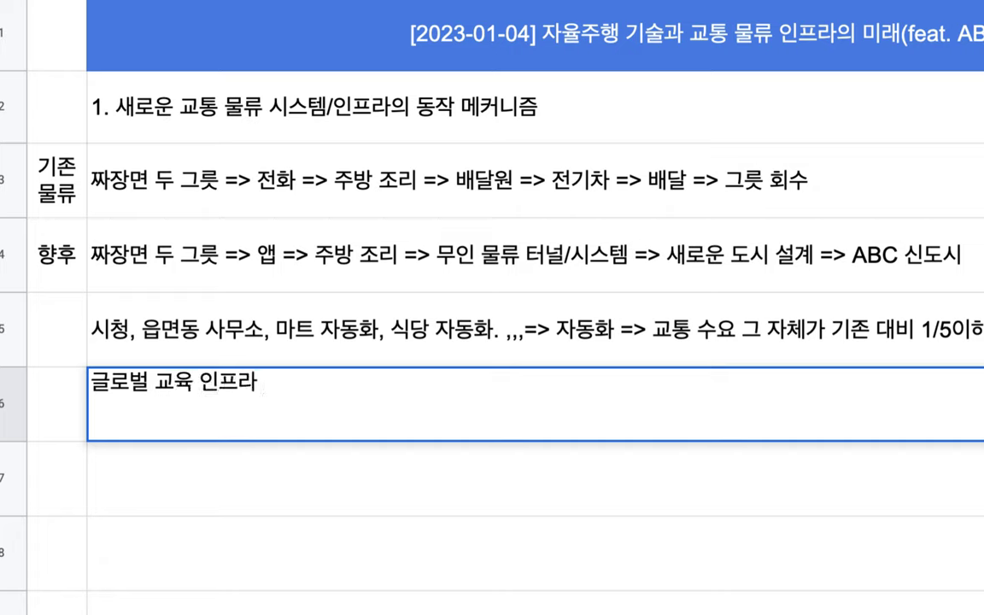
{"action": "type", "text": "=>"}
{"action": "type", "text": "커느"}
{"action": "key", "text": "BackSpace"}
{"action": "key", "text": "BackSpace"}
{"action": "key", "text": "BackSpace"}
{"action": "type", "text": "Desi"}
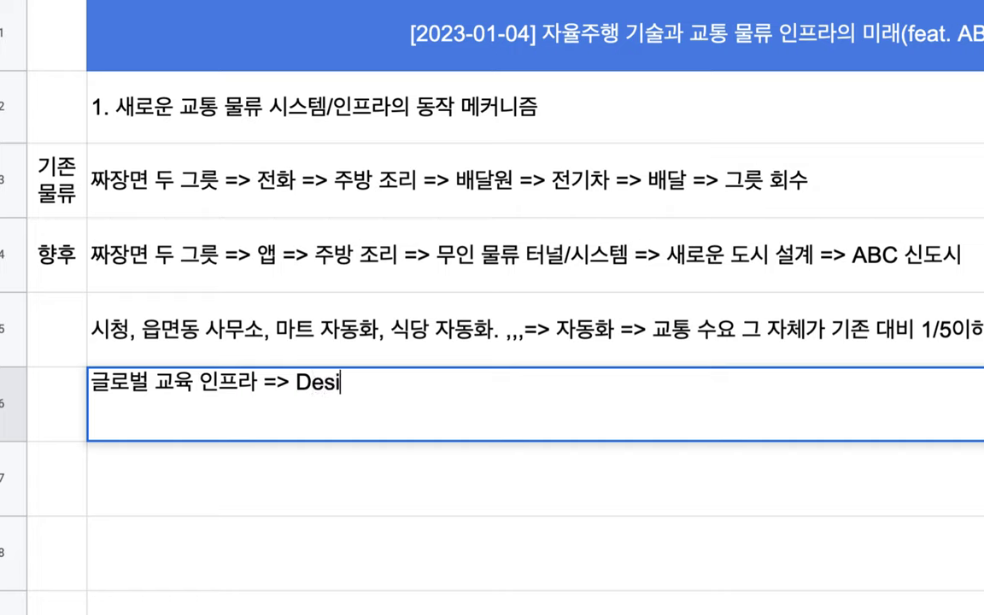
{"action": "type", "text": "gning Elixir "}
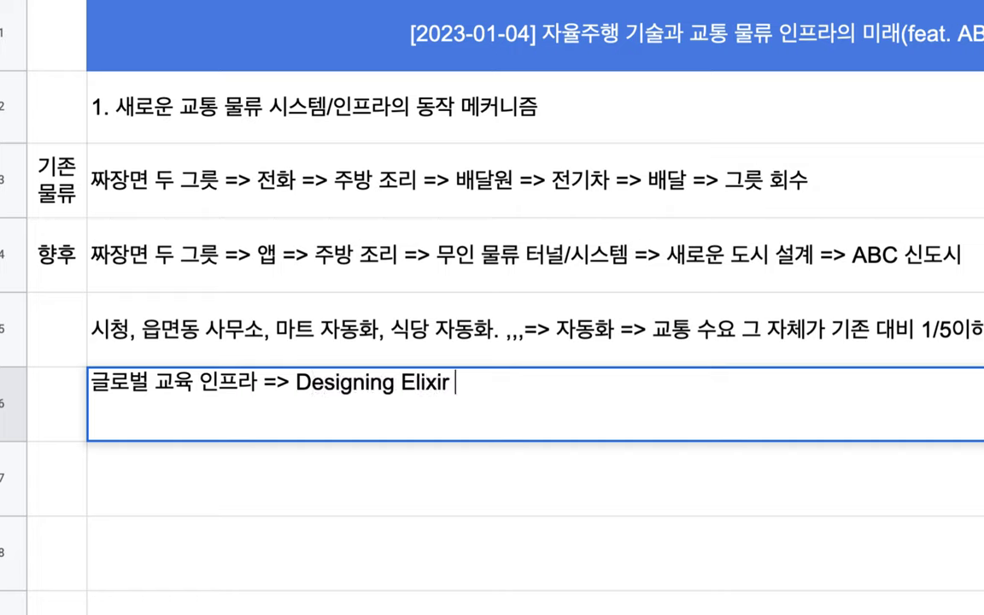
{"action": "type", "text": "System"}
{"action": "type", "text": " => "}
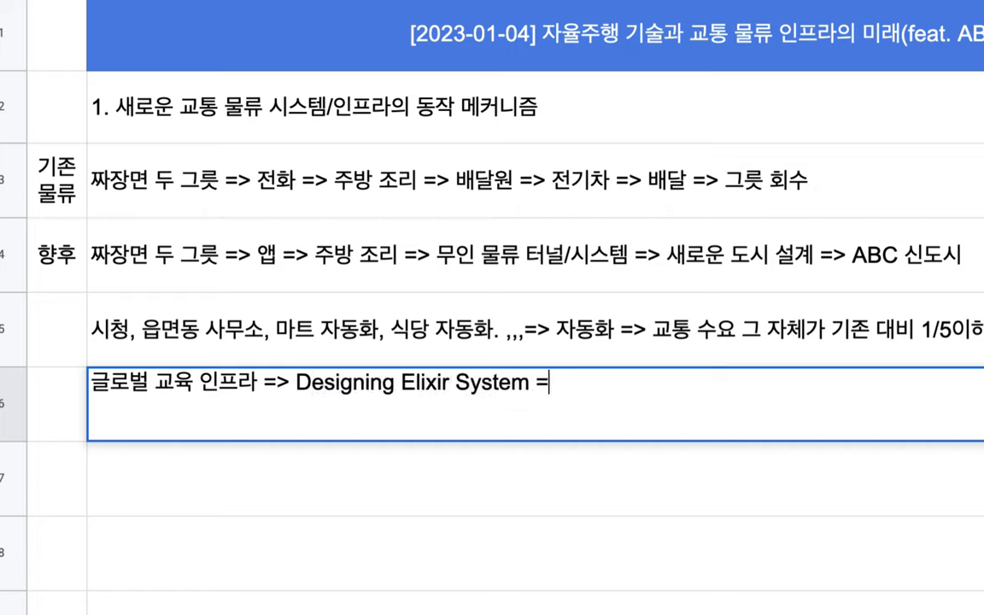
Complete the note in B6 by adding "Refactoring => Refactoring => 교통 물류 인프라 등..." at its end.
{"action": "type", "text": "Refac"}
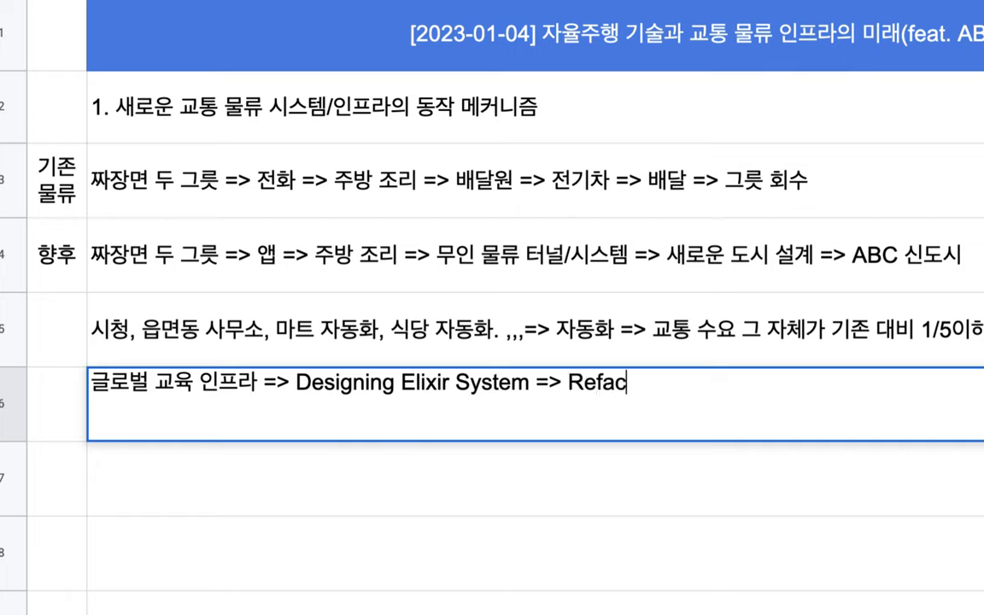
{"action": "type", "text": "toring "}
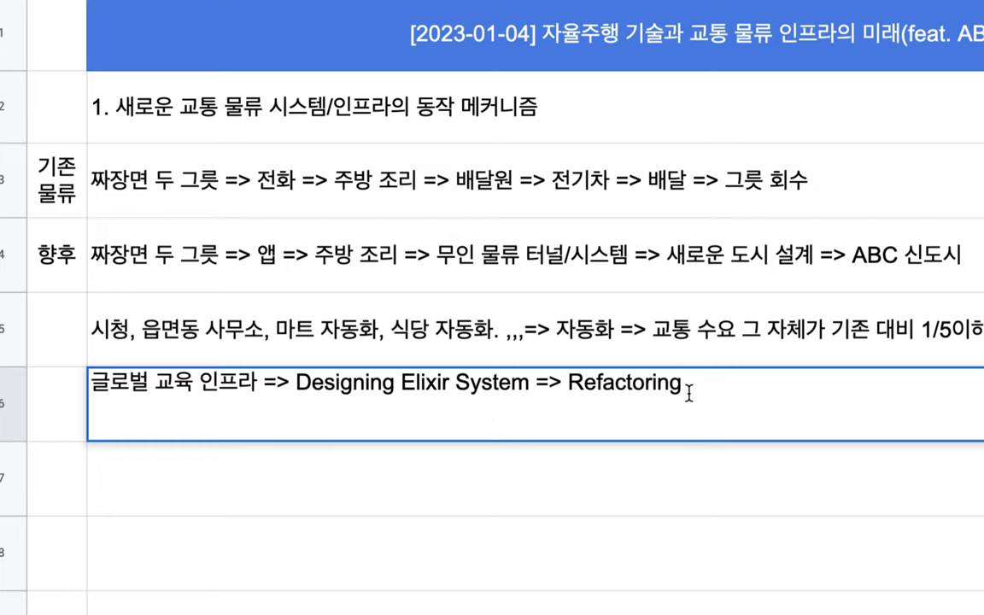
{"action": "type", "text": "=>"}
{"action": "double_click", "coordinate": [654, 382]}
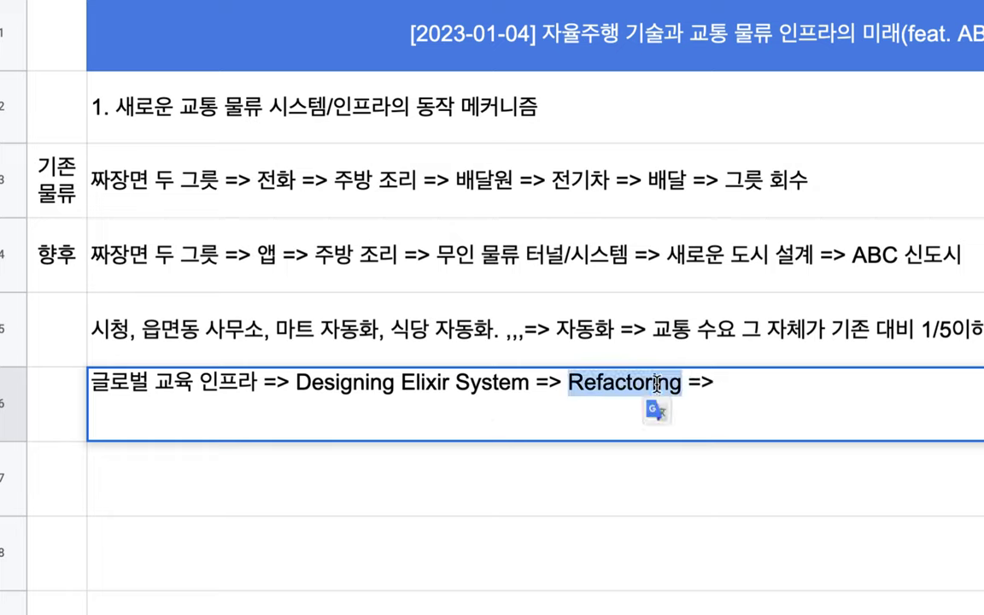
{"action": "key", "text": "super+c"}
{"action": "left_click", "coordinate": [760, 383]}
{"action": "key", "text": "super+v"}
{"action": "type", "text": "=>"}
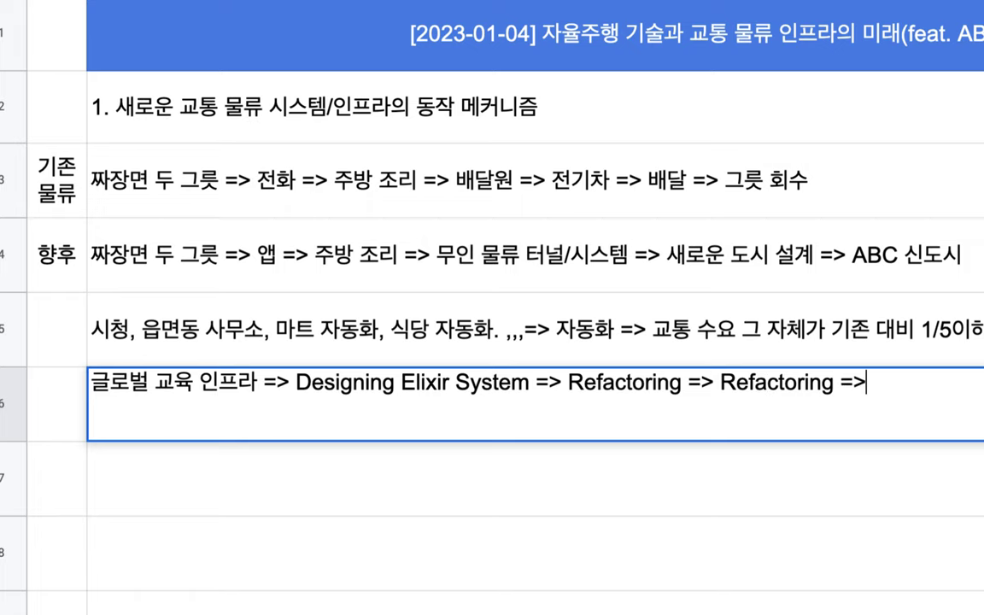
{"action": "type", "text": " 교통 물류 인프라 등..."}
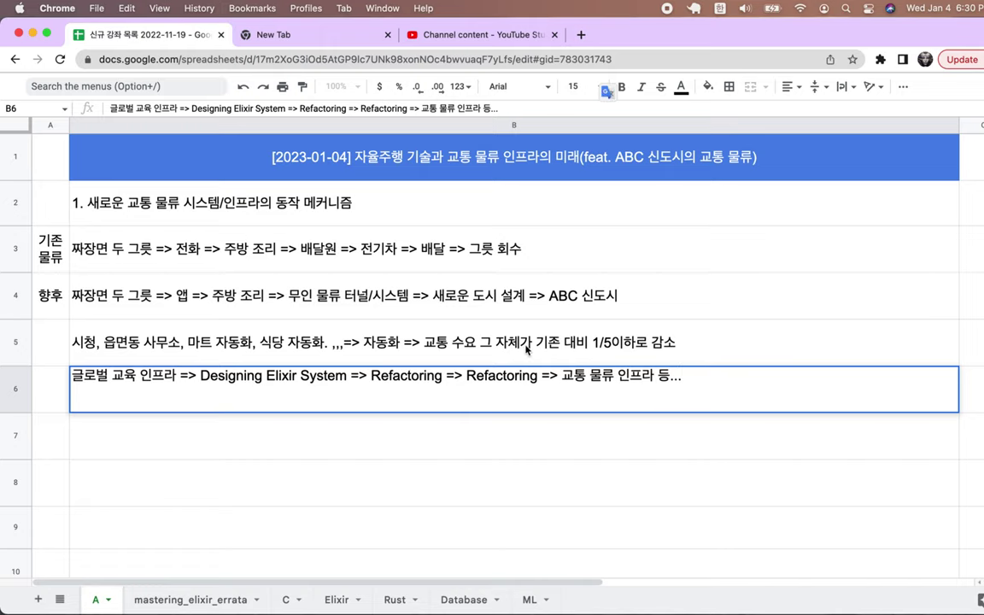
{"action": "left_click", "coordinate": [475, 313]}
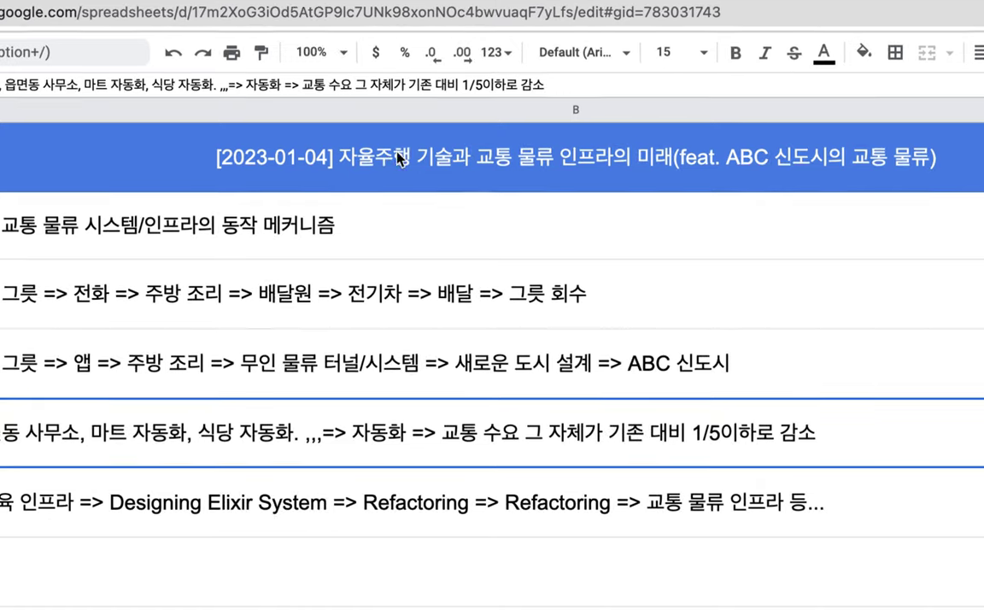
{"action": "left_click", "coordinate": [380, 162]}
{"action": "left_click_drag", "start_coordinate": [352, 141], "coordinate": [458, 138]}
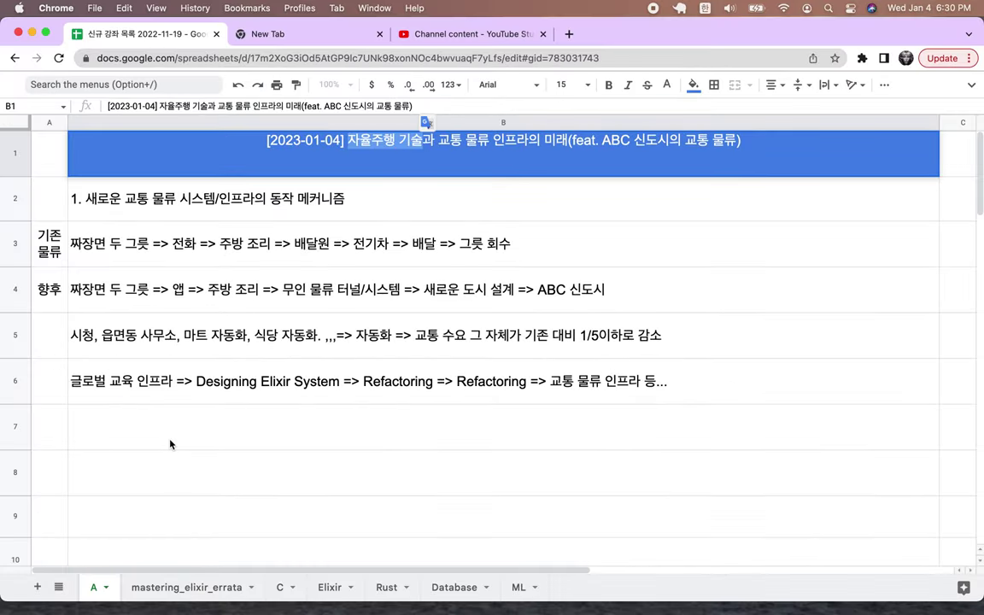
Enter "FSD => Energy Consumption => 2천만 대 자동차 + 2천 만대의 슈퍼 컴퓨터" in cell B7.
{"action": "double_click", "coordinate": [170, 445]}
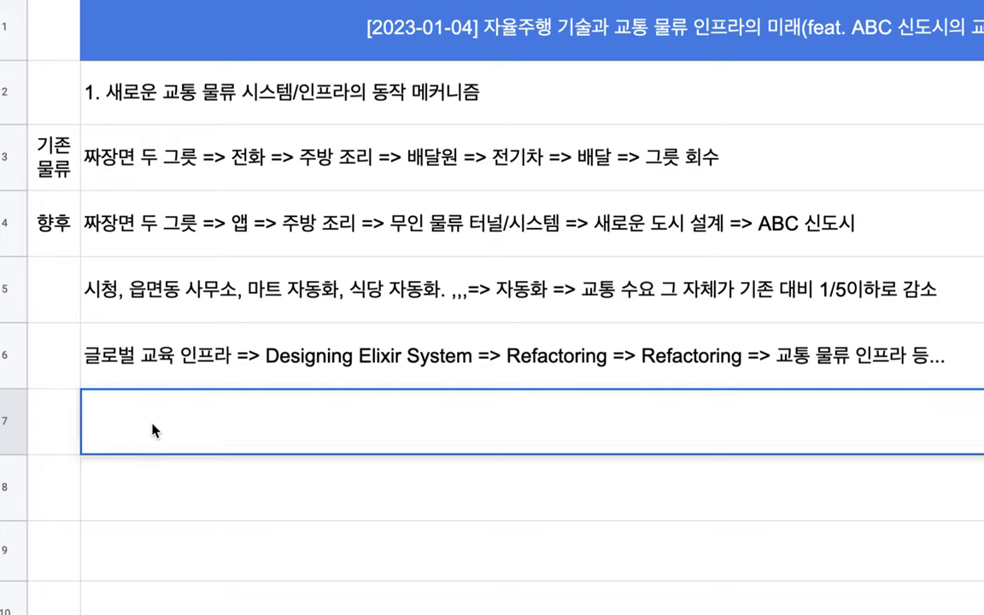
{"action": "type", "text": "FSD ="}
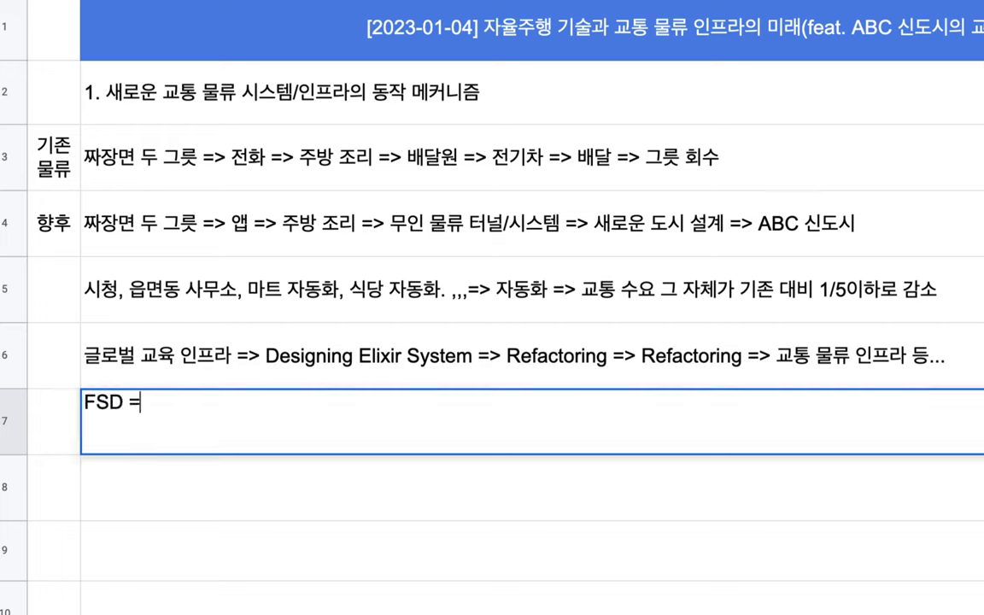
{"action": "type", "text": "> Energy Con"}
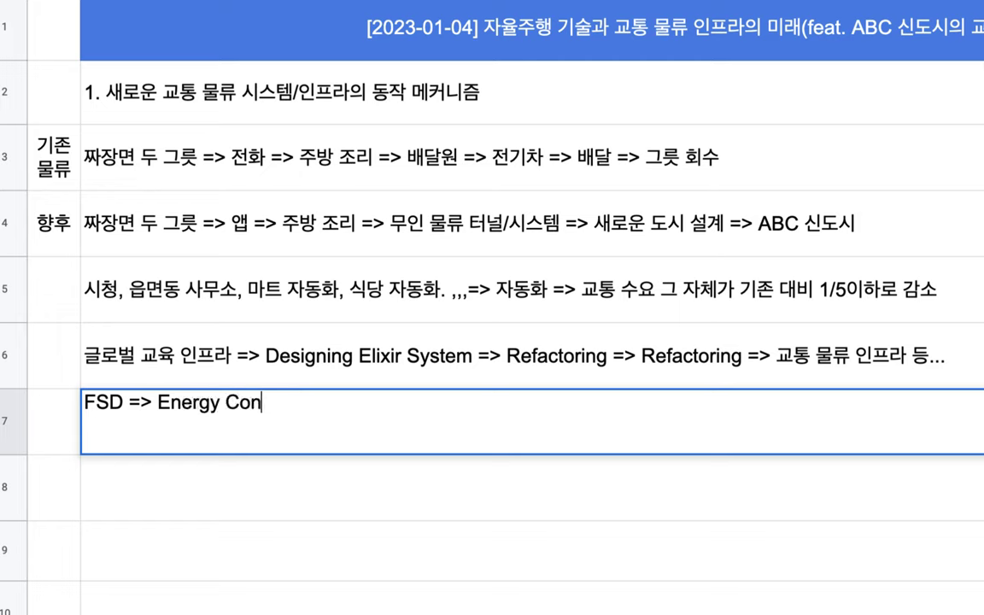
{"action": "type", "text": "sumption => 2c"}
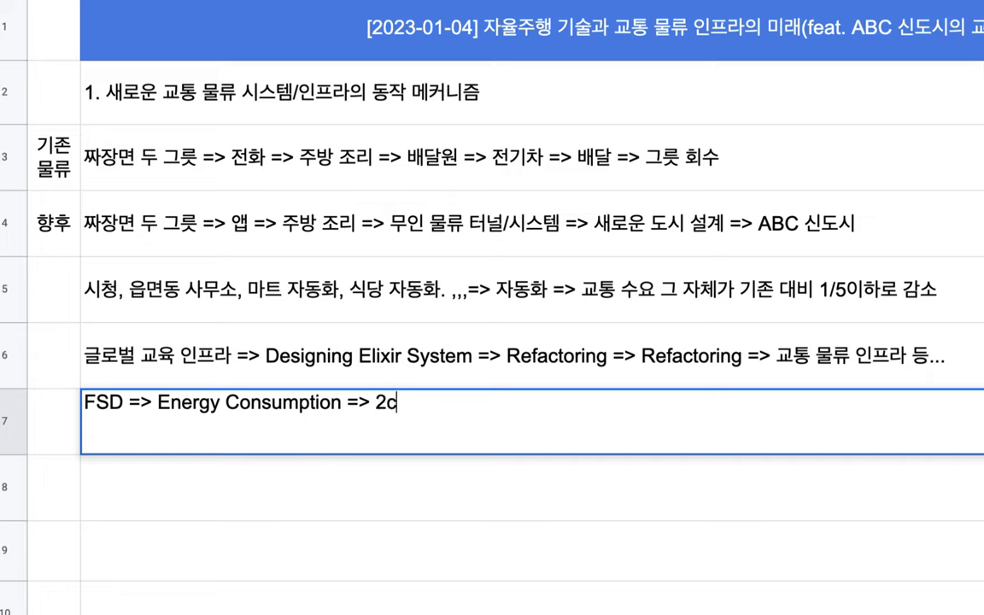
{"action": "key", "text": "BackSpace"}
{"action": "type", "text": "첸만 대 "}
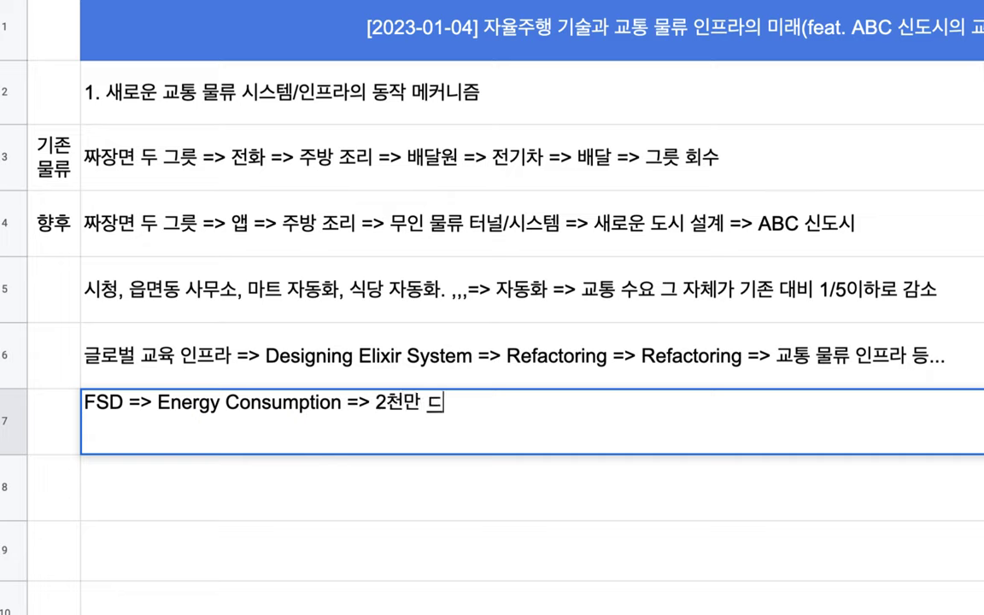
{"action": "type", "text": "자동차 + 2천만대의 슈"}
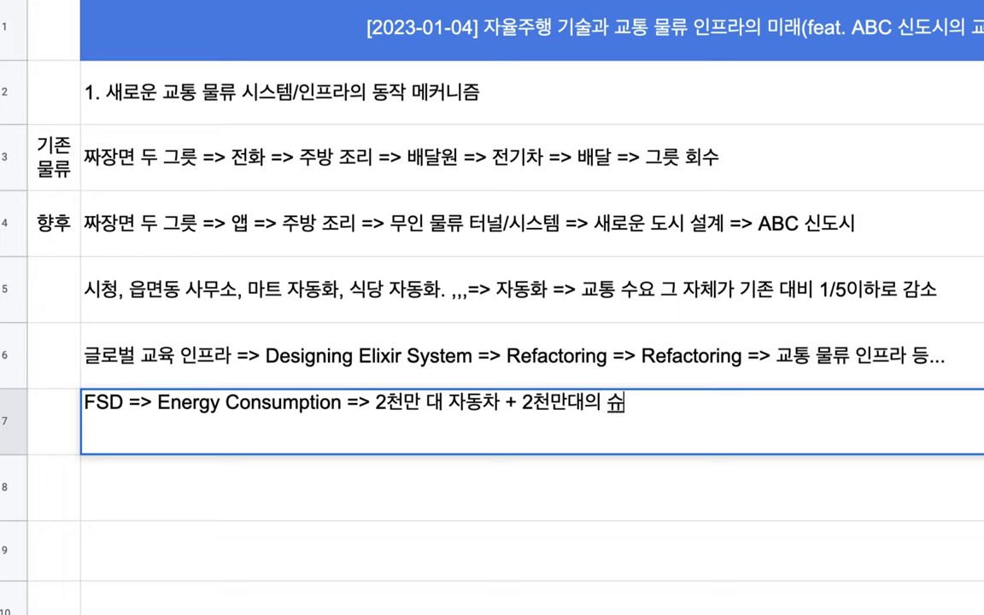
{"action": "type", "text": "퍼 컴퓨테"}
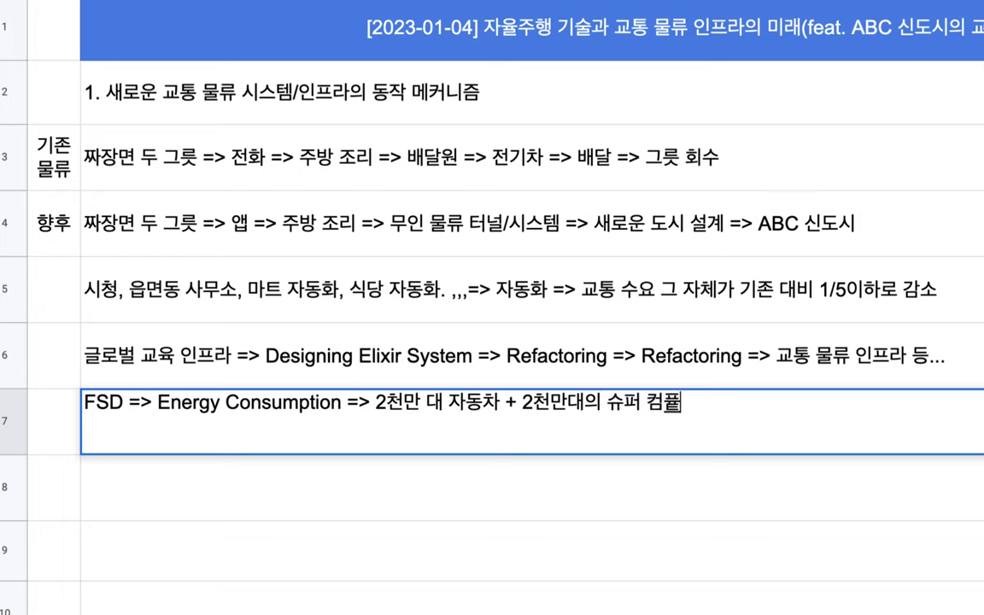
{"action": "key", "text": "BackSpace"}
{"action": "type", "text": "터"}
{"action": "left_click", "coordinate": [538, 409]}
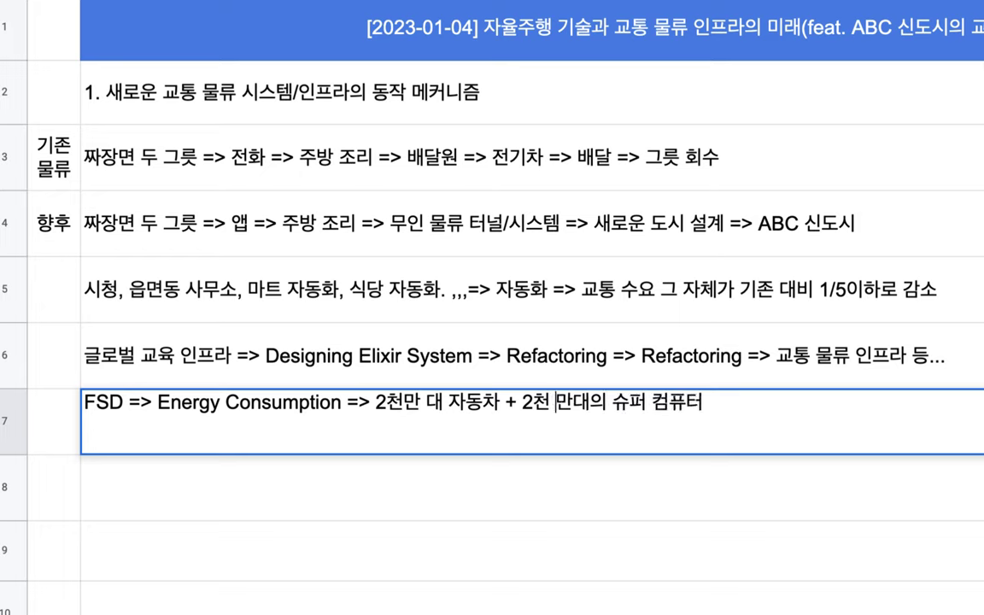
{"action": "left_click_drag", "start_coordinate": [518, 402], "coordinate": [706, 403]}
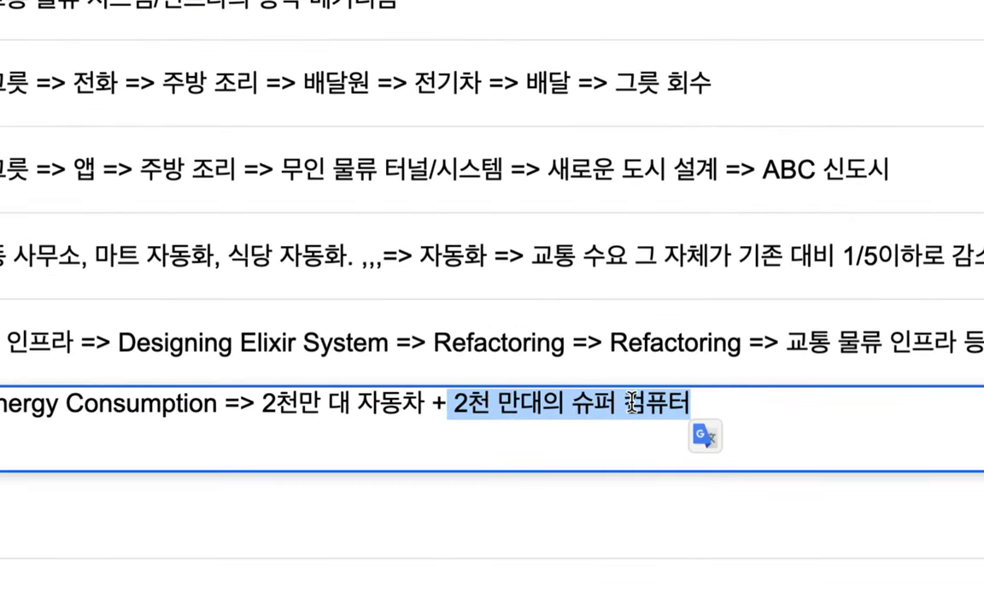
{"action": "left_click", "coordinate": [636, 402]}
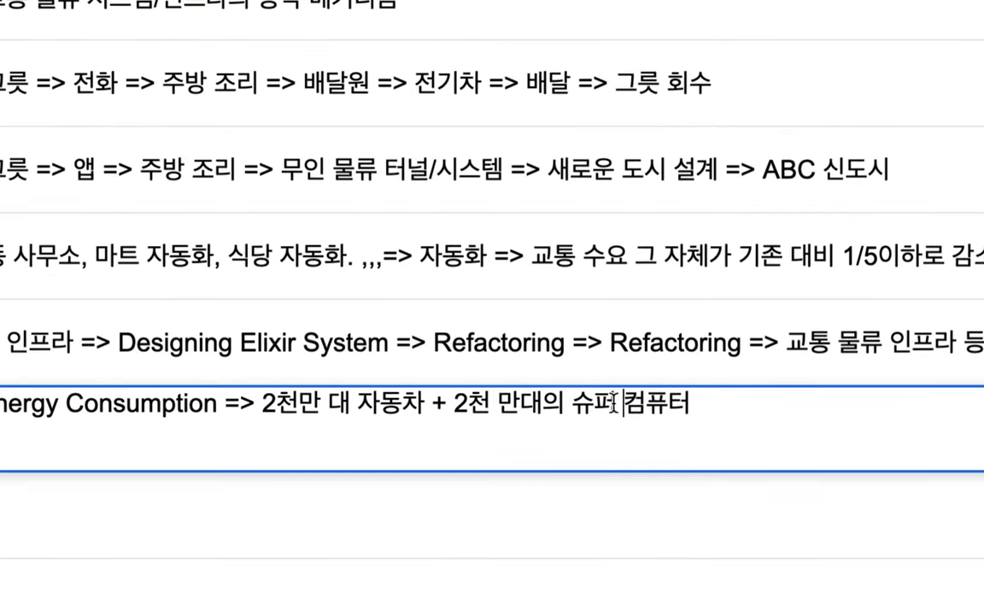
{"action": "key", "text": "shift+Left"}
{"action": "left_click_drag", "start_coordinate": [609, 404], "coordinate": [693, 404]}
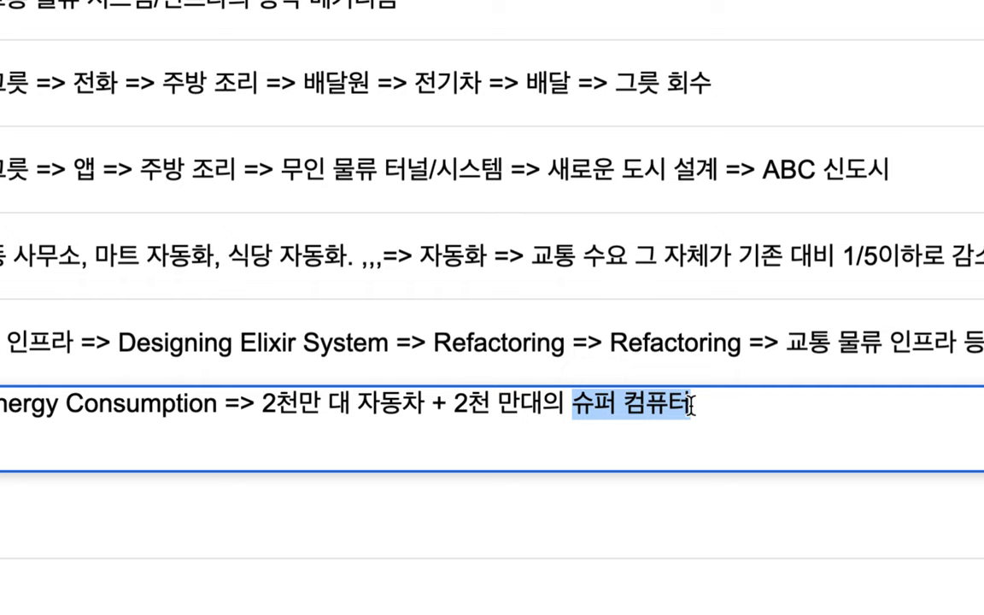
{"action": "left_click", "coordinate": [709, 400]}
{"action": "left_click_drag", "start_coordinate": [709, 399], "coordinate": [260, 392]}
{"action": "left_click_drag", "start_coordinate": [455, 399], "coordinate": [685, 413]}
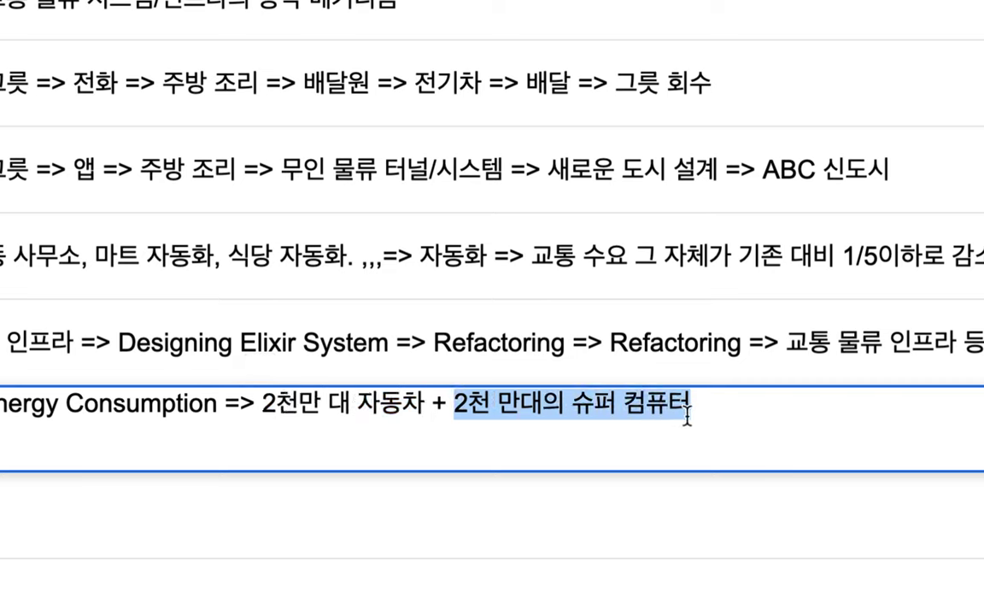
Append "=> 상용화 불가능" to the end of the FSD note in B7.
{"action": "left_click", "coordinate": [712, 463]}
{"action": "type", "text": "=> 상용화 ㅂ"}
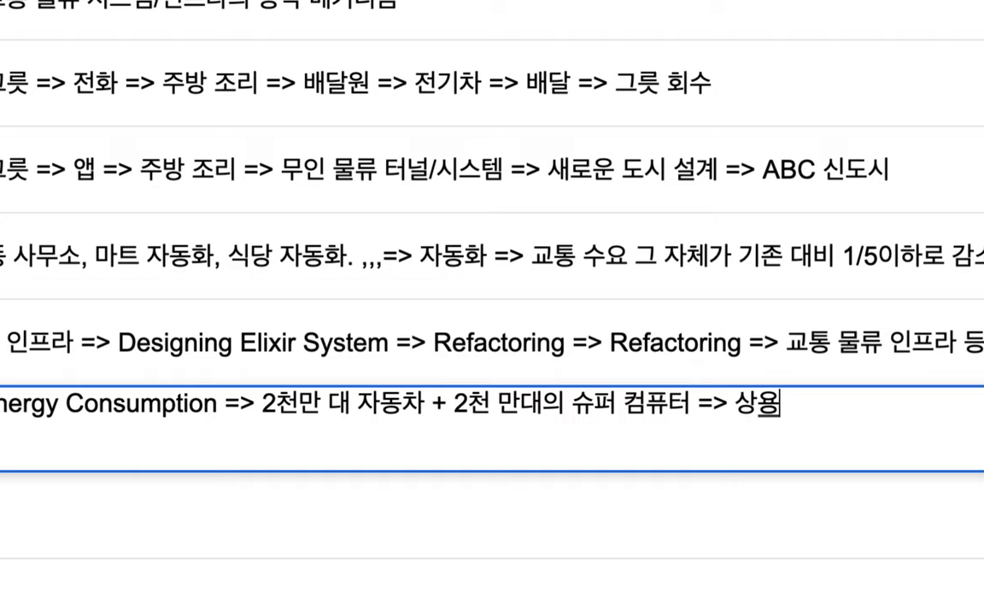
{"action": "type", "text": "불가능"}
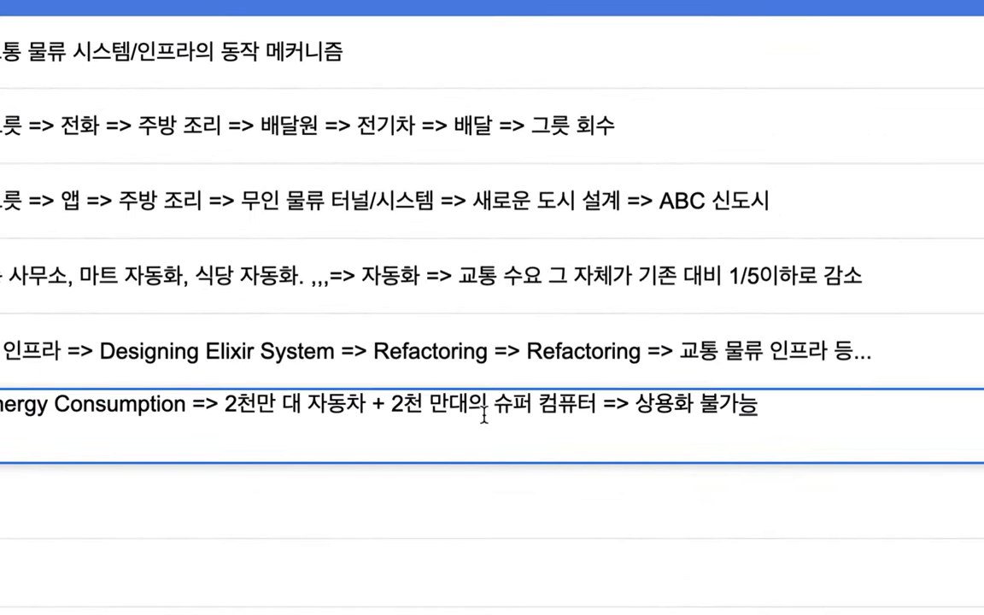
{"action": "left_click_drag", "start_coordinate": [391, 405], "coordinate": [603, 408]}
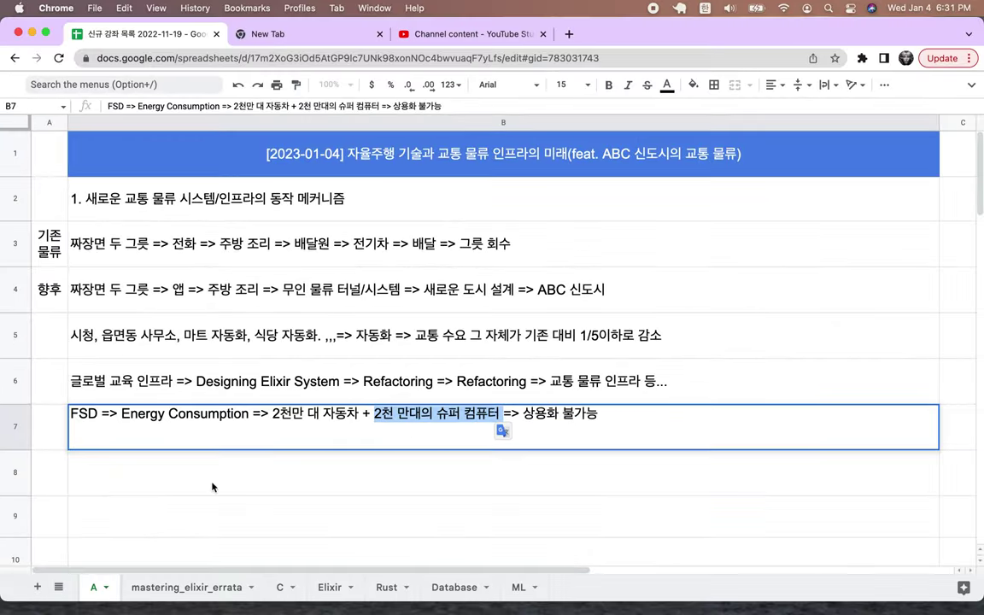
Enter "최소한의 컴퓨팅 자원으로 자율 주행할 수 있는 새로운 방식의 FSD => 궤도 차량" in cell B8.
{"action": "left_click", "coordinate": [98, 504]}
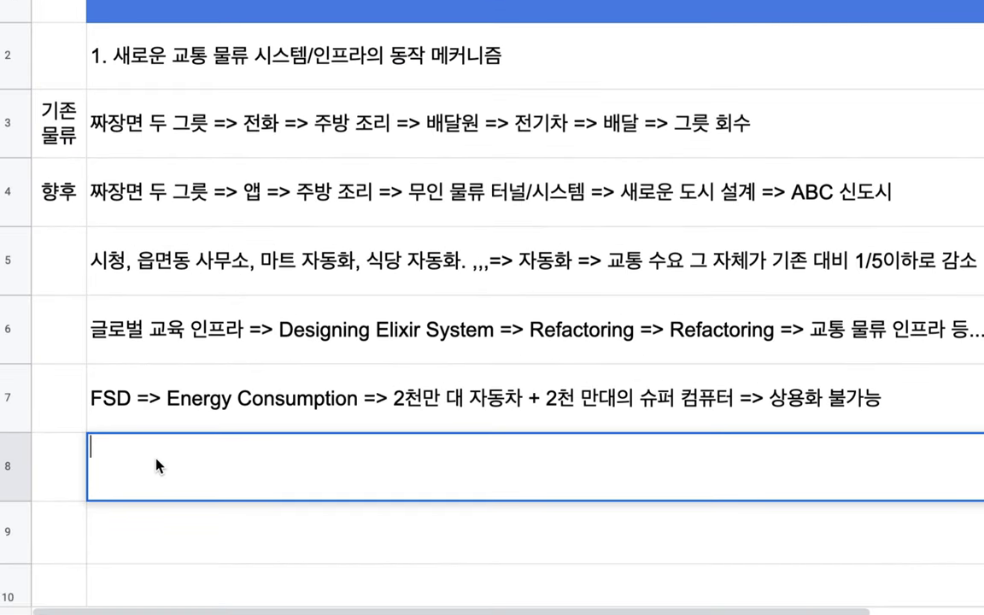
{"action": "type", "text": "최솔"}
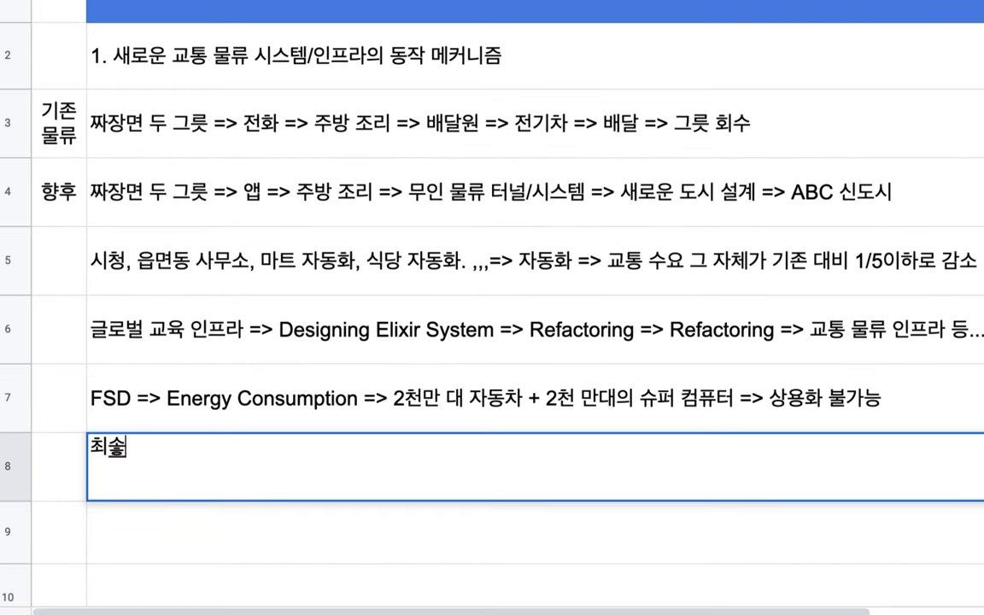
{"action": "type", "text": "한의 컴퓨티"}
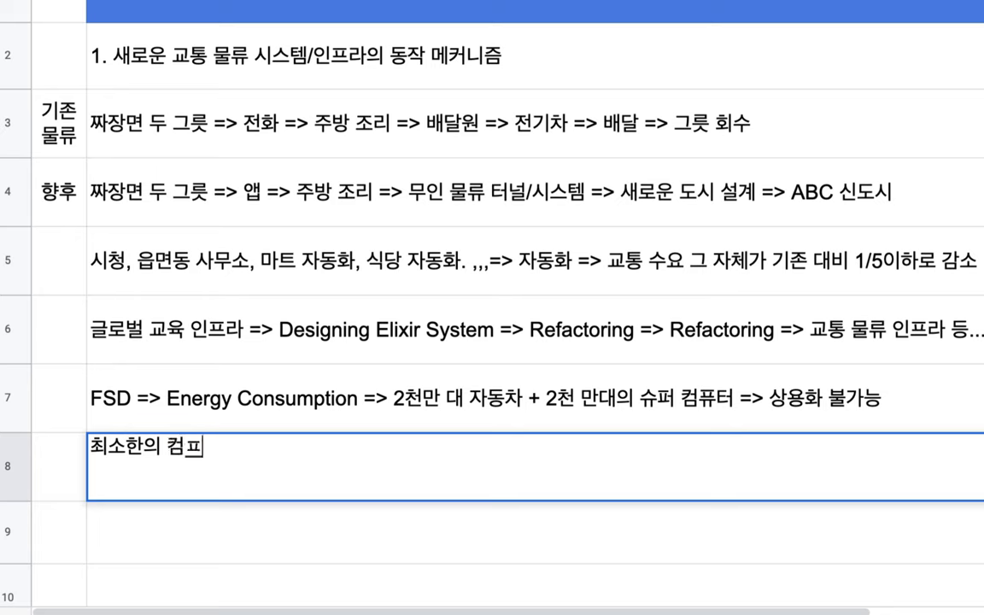
{"action": "type", "text": "팅 자원으로 자율"}
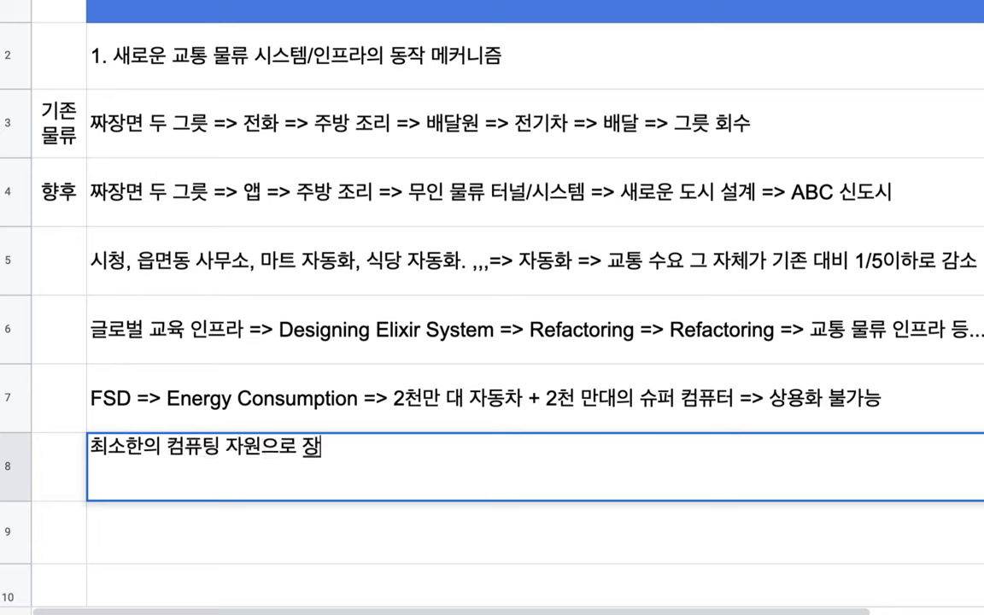
{"action": "type", "text": " 주행할 수 "}
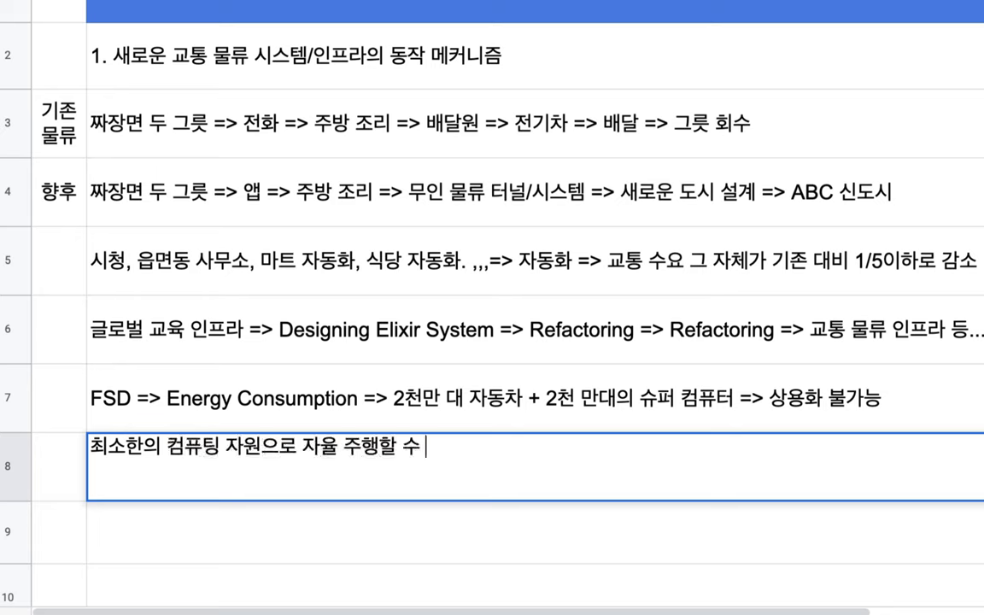
{"action": "type", "text": "있는 새로운 방"}
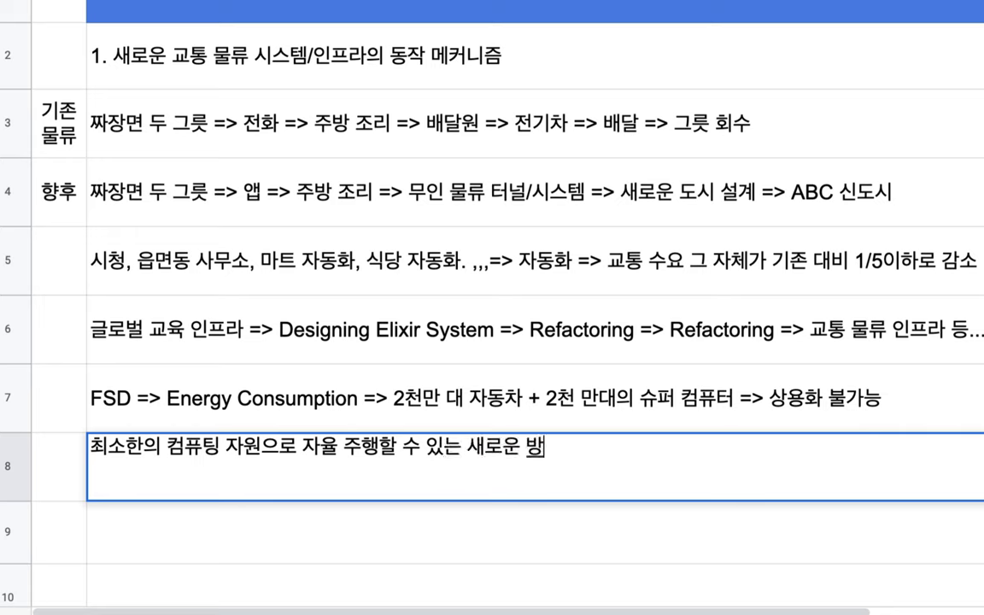
{"action": "type", "text": "식ㅇ의 FSD"}
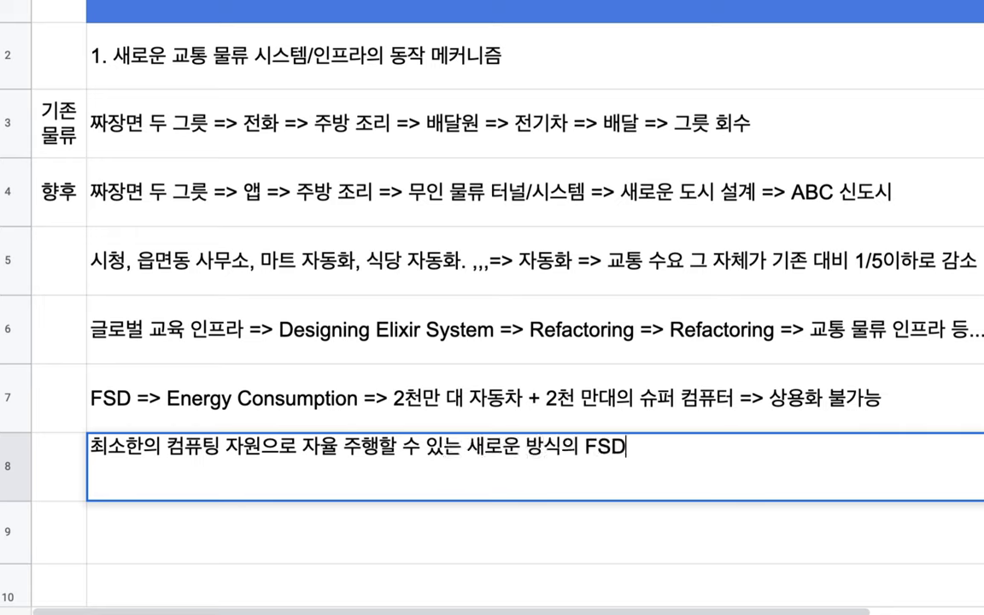
{"action": "type", "text": " => 궤도 차량"}
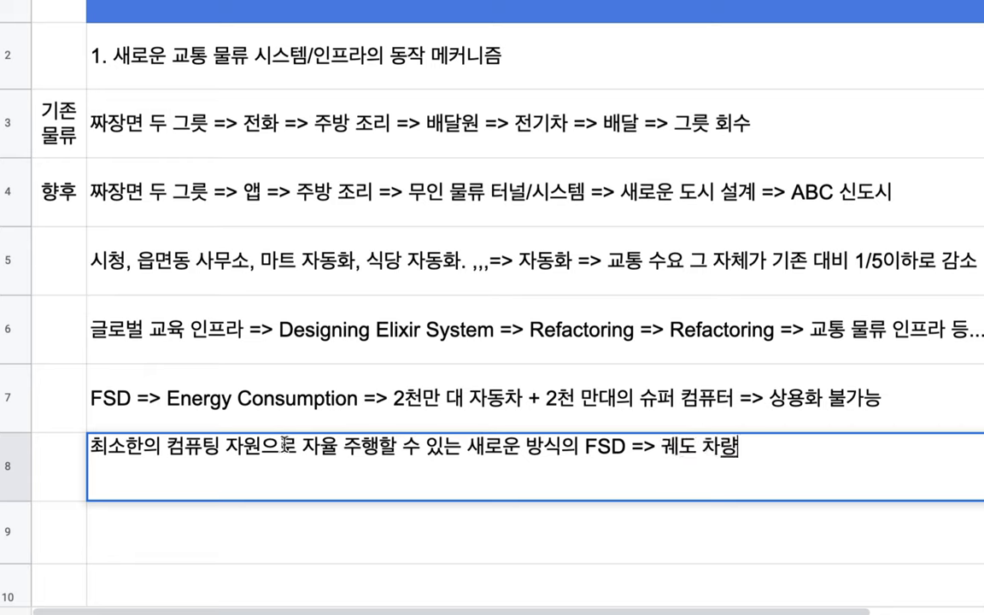
Insert "지하 또는 공중에 가설된" before "궤도 차량" in the B8 note.
{"action": "left_click", "coordinate": [656, 446]}
{"action": "type", "text": "지해"}
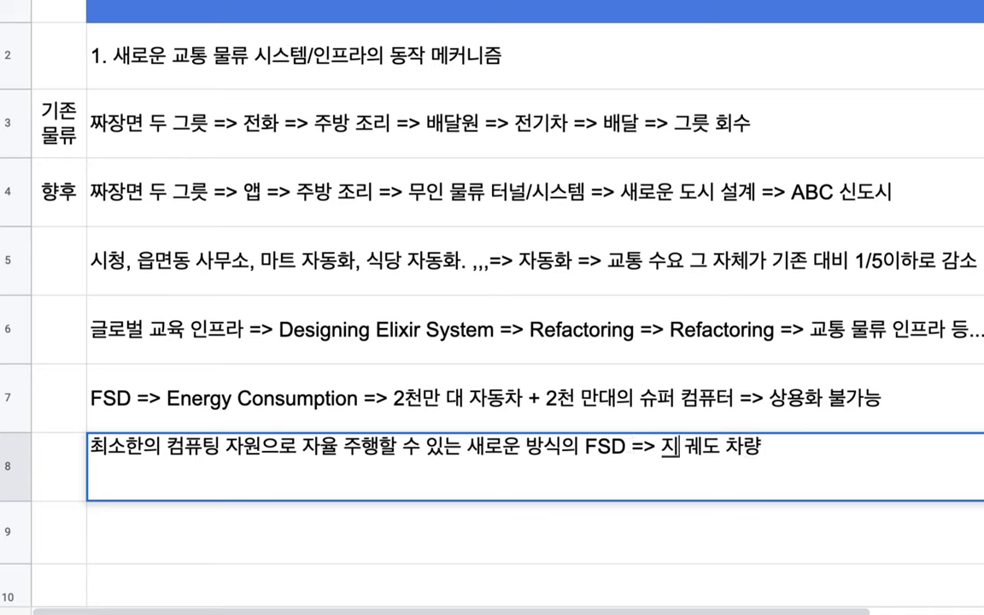
{"action": "type", "text": ", 또는 공주"}
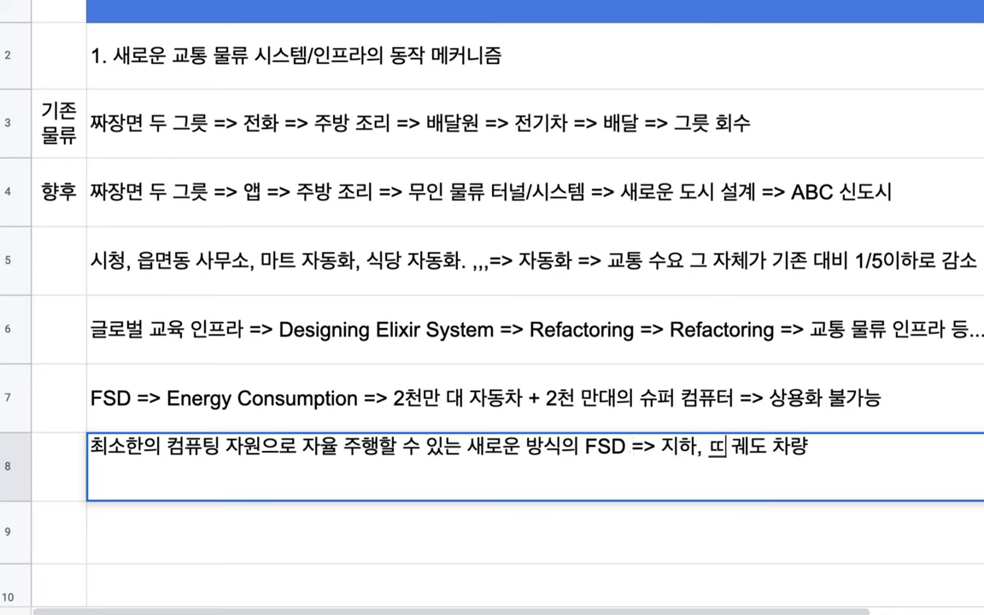
{"action": "type", "text": "ㅇ"}
{"action": "type", "text": "에 가설된"}
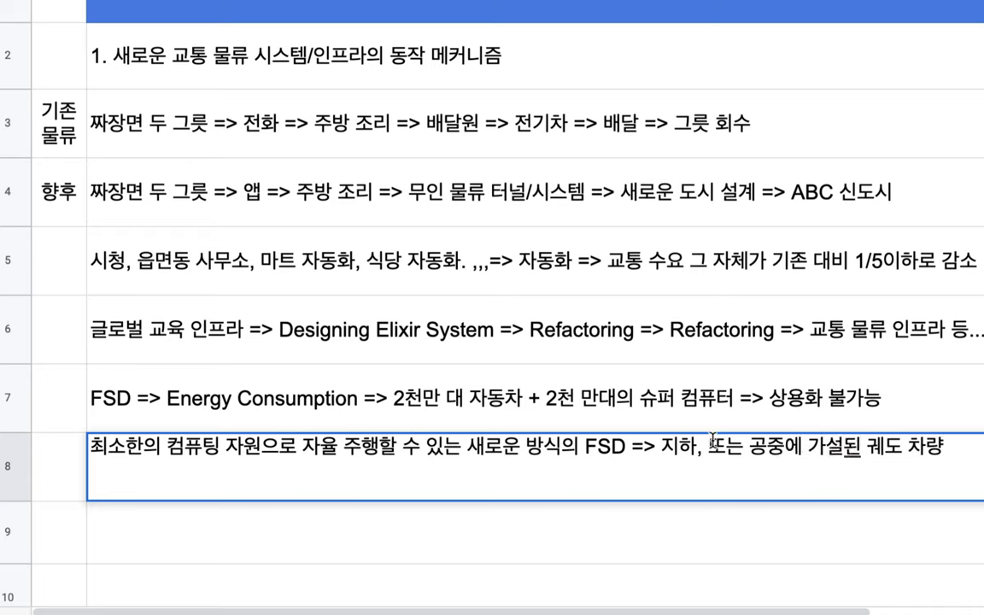
{"action": "left_click", "coordinate": [701, 449]}
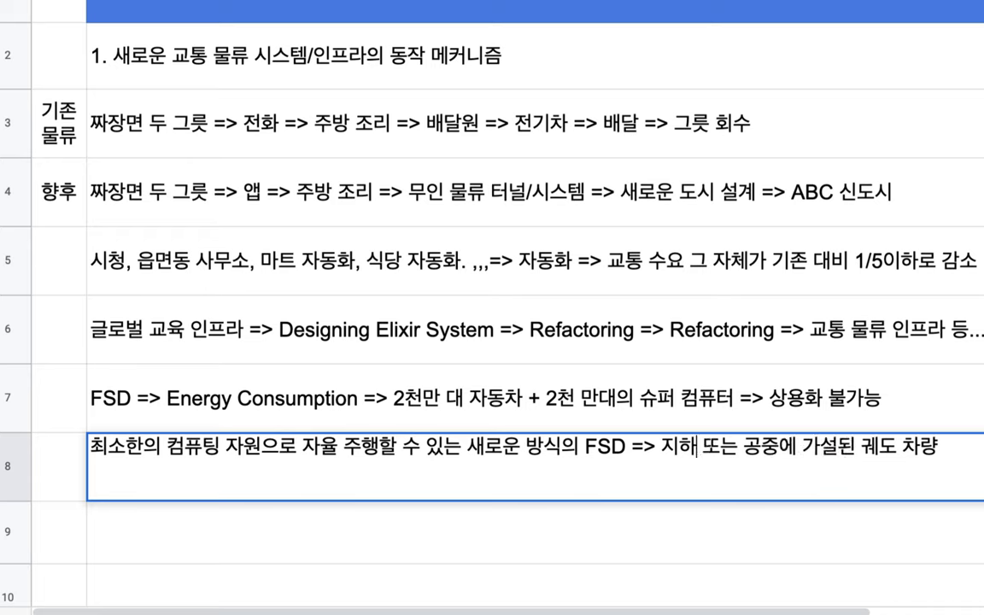
{"action": "left_click_drag", "start_coordinate": [661, 447], "coordinate": [935, 446]}
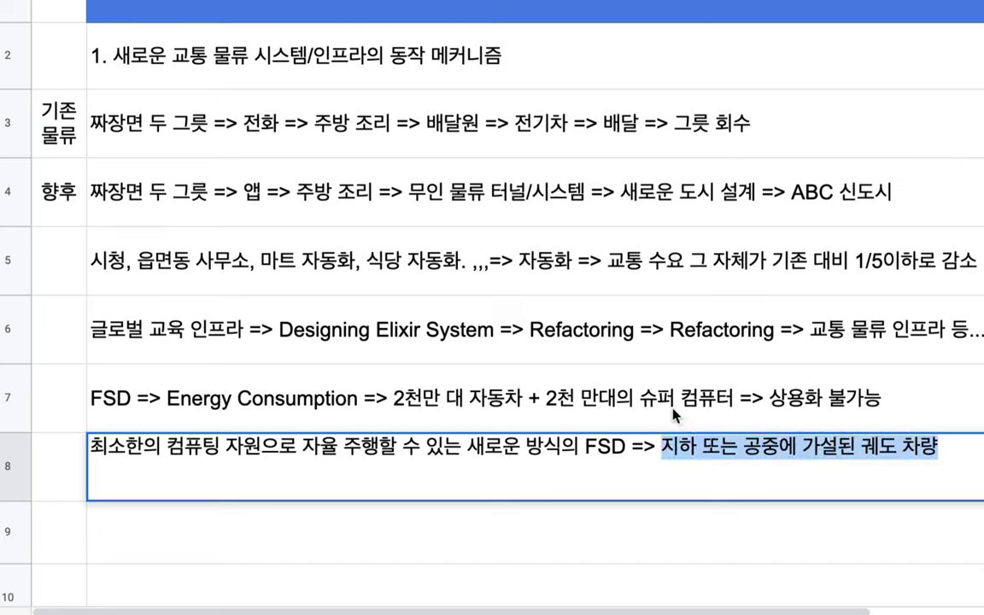
{"action": "double_click", "coordinate": [738, 380]}
{"action": "left_click_drag", "start_coordinate": [738, 377], "coordinate": [528, 378]}
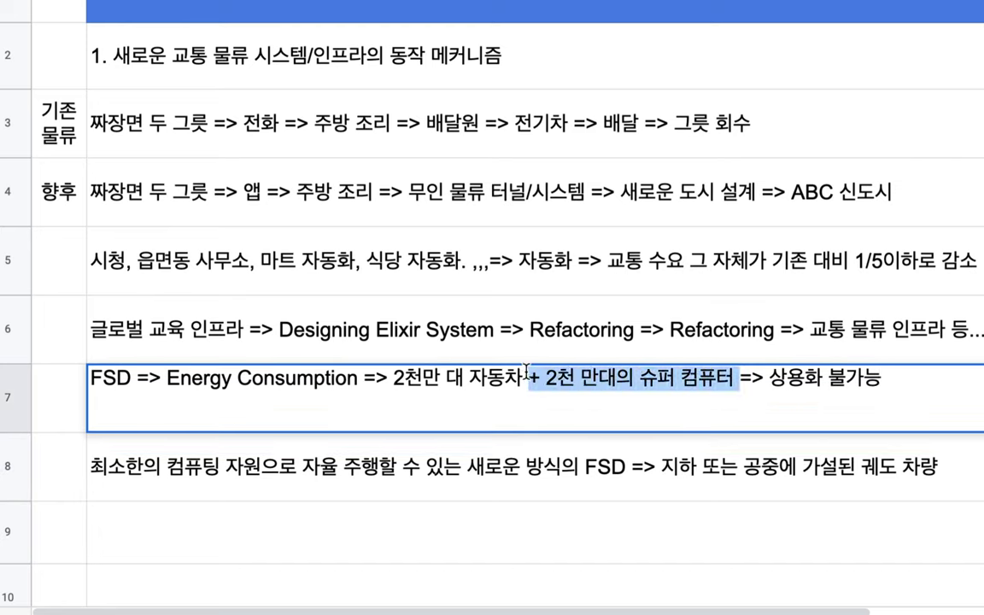
Append "=> ABC 신도시 코딩" to the end of the note in B8.
{"action": "double_click", "coordinate": [795, 486]}
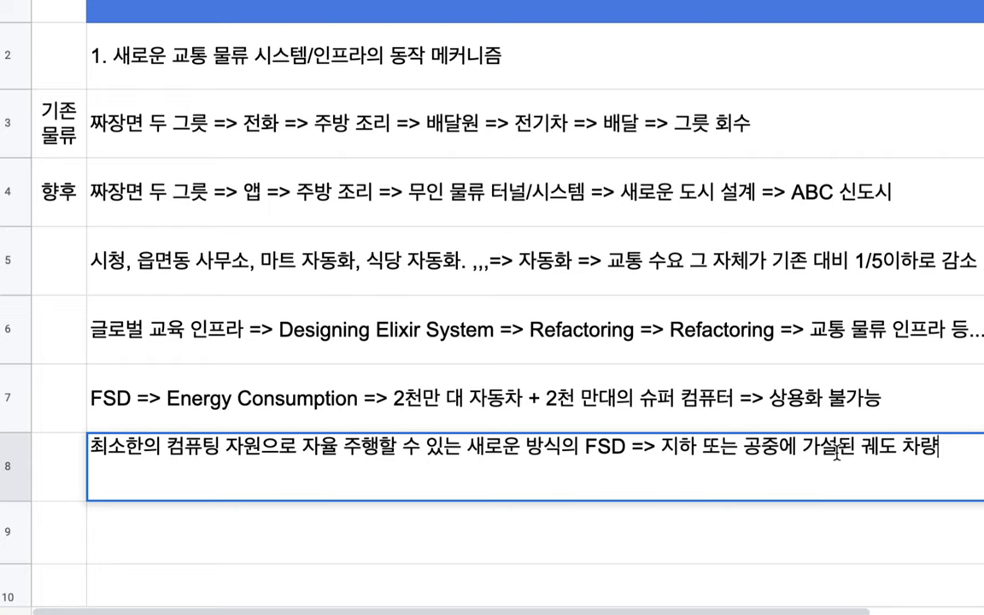
{"action": "type", "text": "=> AB"}
{"action": "type", "text": "C 싢ㄴ돗"}
{"action": "key", "text": "BackSpace"}
{"action": "key", "text": "BackSpace"}
{"action": "key", "text": "BackSpace"}
{"action": "type", "text": "신도시"}
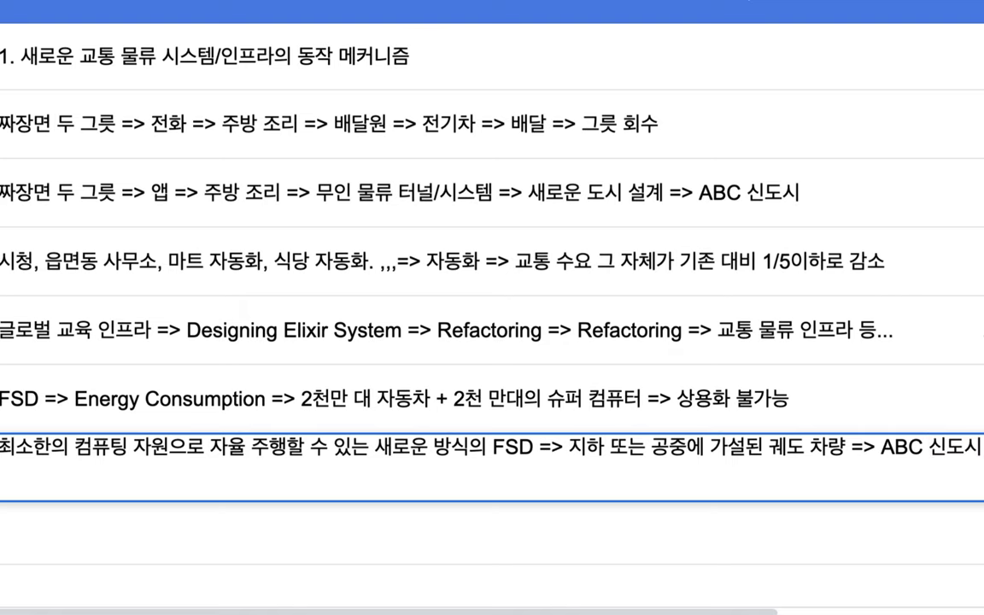
{"action": "type", "text": " 코딩"}
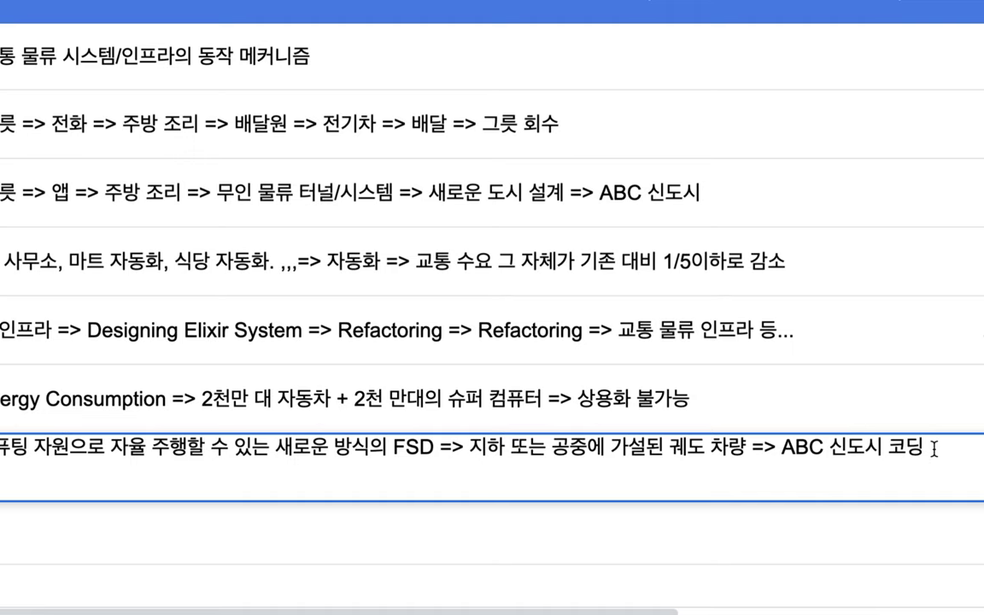
{"action": "left_click_drag", "start_coordinate": [934, 448], "coordinate": [783, 447]}
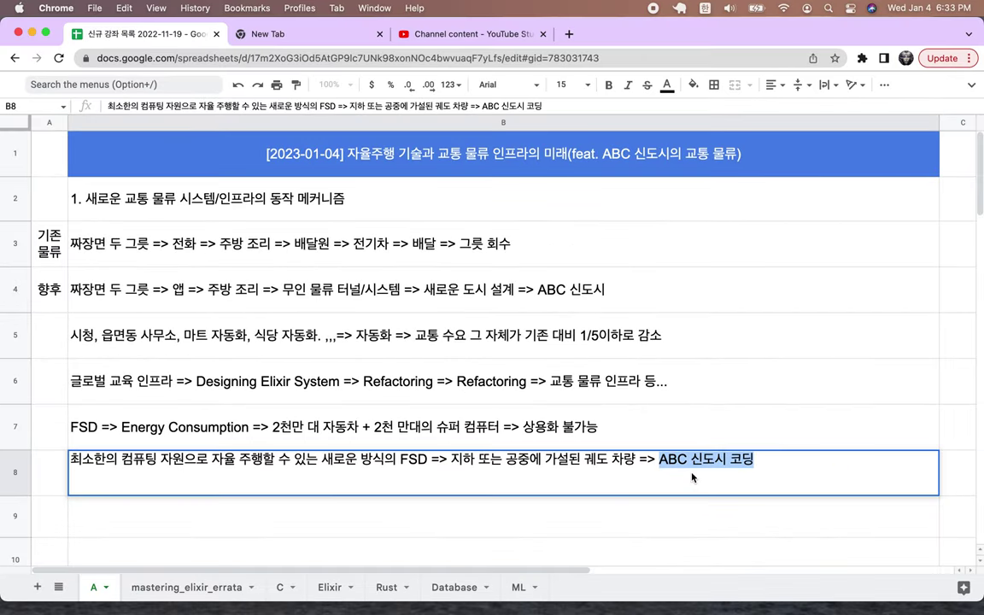
{"action": "left_click", "coordinate": [532, 317]}
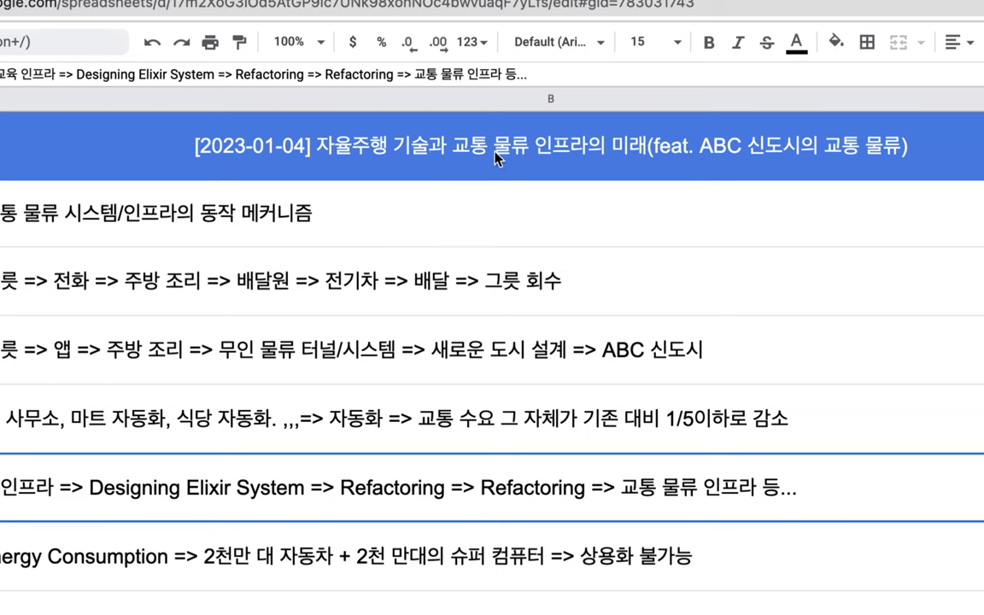
Copy the phrase "자율주행 기술" from the title in B1 into cell B9.
{"action": "left_click", "coordinate": [499, 155]}
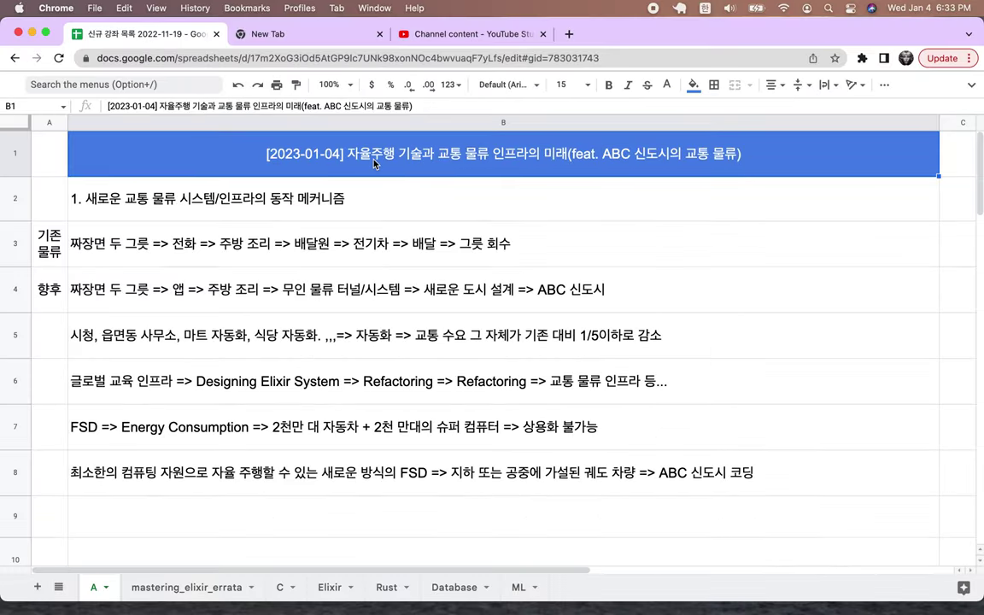
{"action": "double_click", "coordinate": [373, 163]}
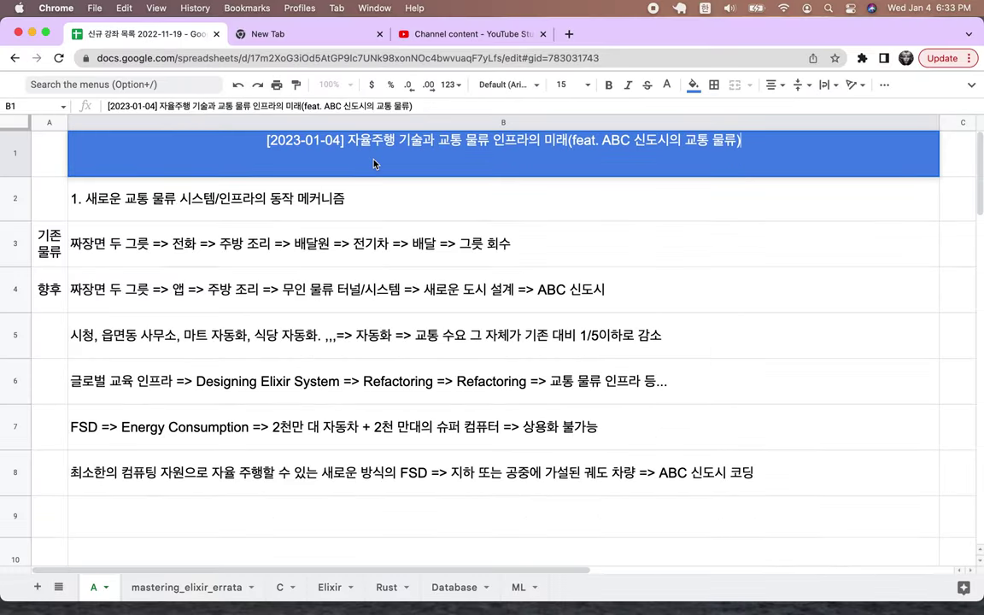
{"action": "left_click_drag", "start_coordinate": [348, 140], "coordinate": [426, 142]}
{"action": "key", "text": "ctrl+c"}
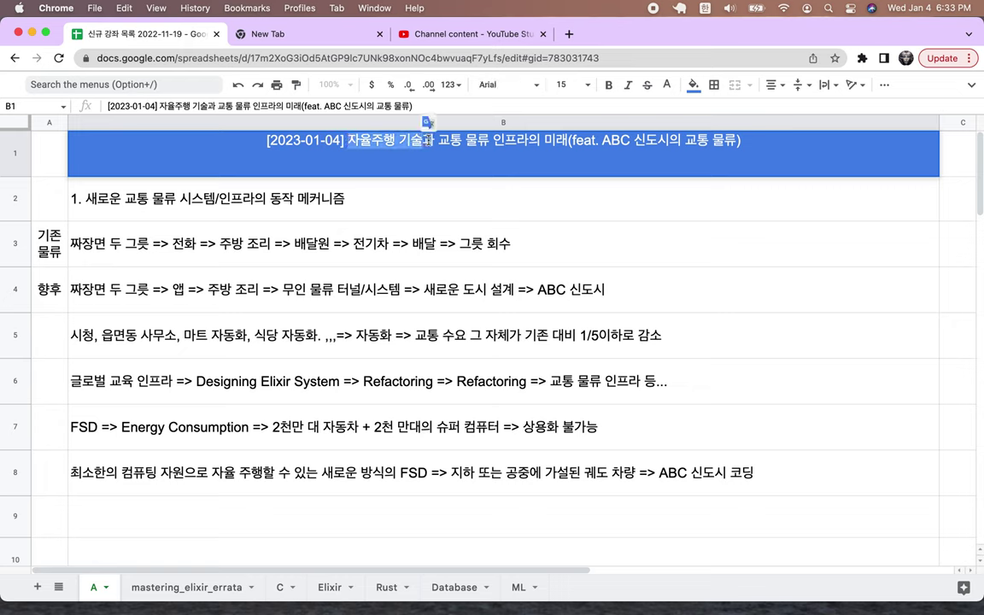
{"action": "left_click", "coordinate": [165, 519]}
{"action": "key", "text": "ctrl+v"}
Complete the note in B9 by adding "=> FSD => 궤도 FSD" after the copied phrase.
{"action": "type", "text": "=>"}
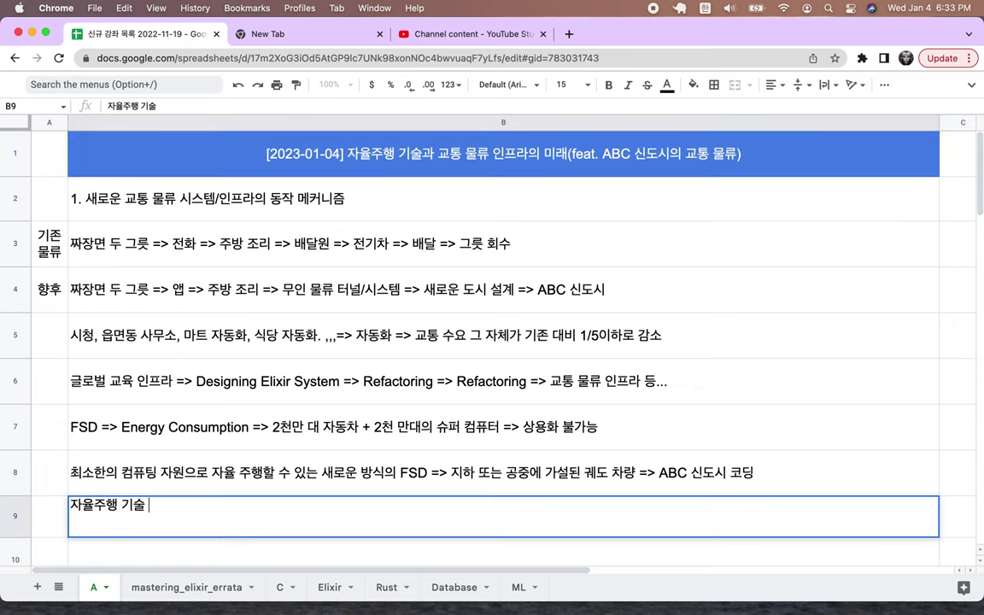
{"action": "type", "text": " FSD "}
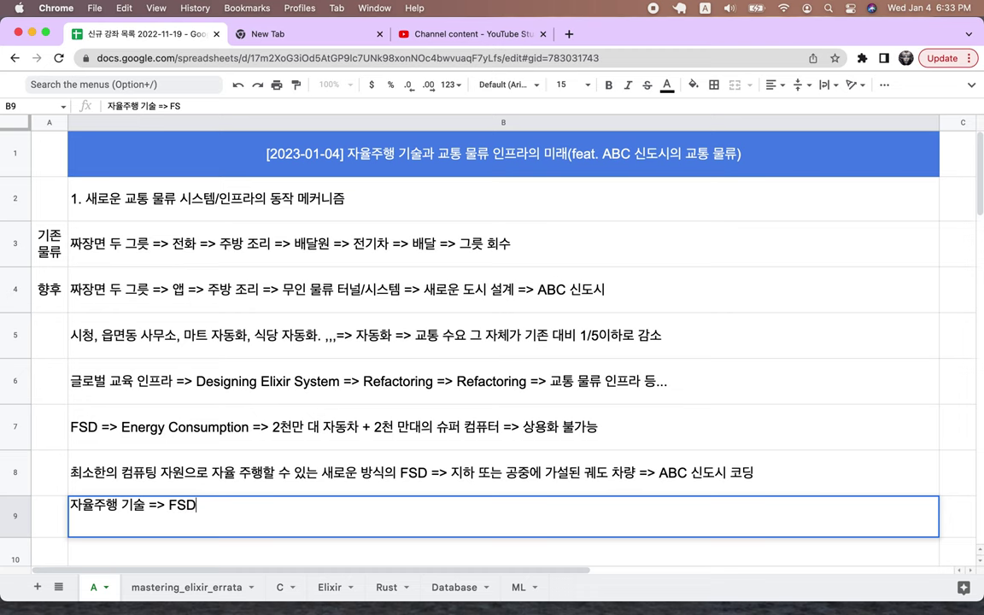
{"action": "type", "text": "=> 궤도 "}
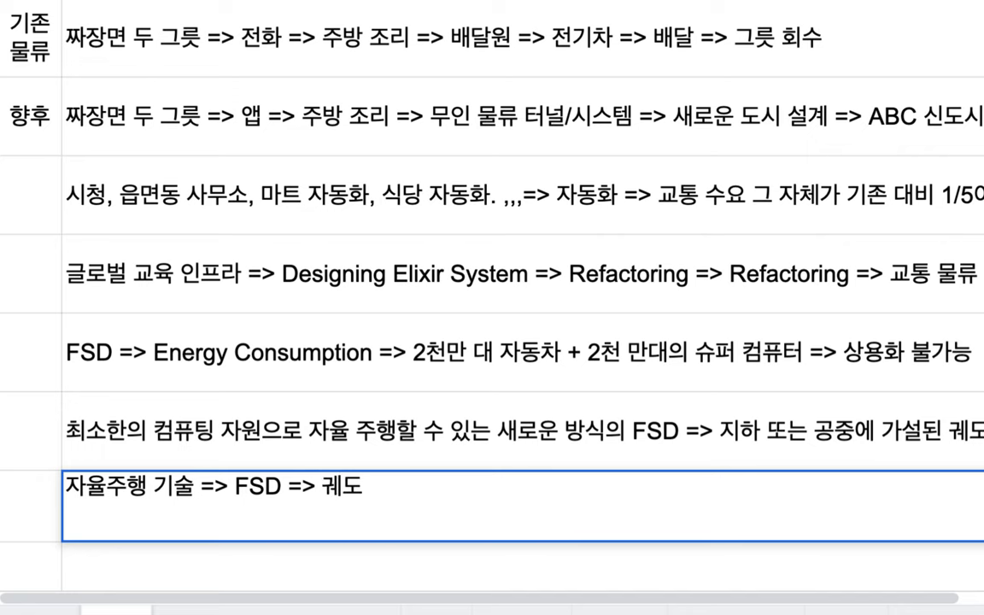
{"action": "type", "text": "FSD"}
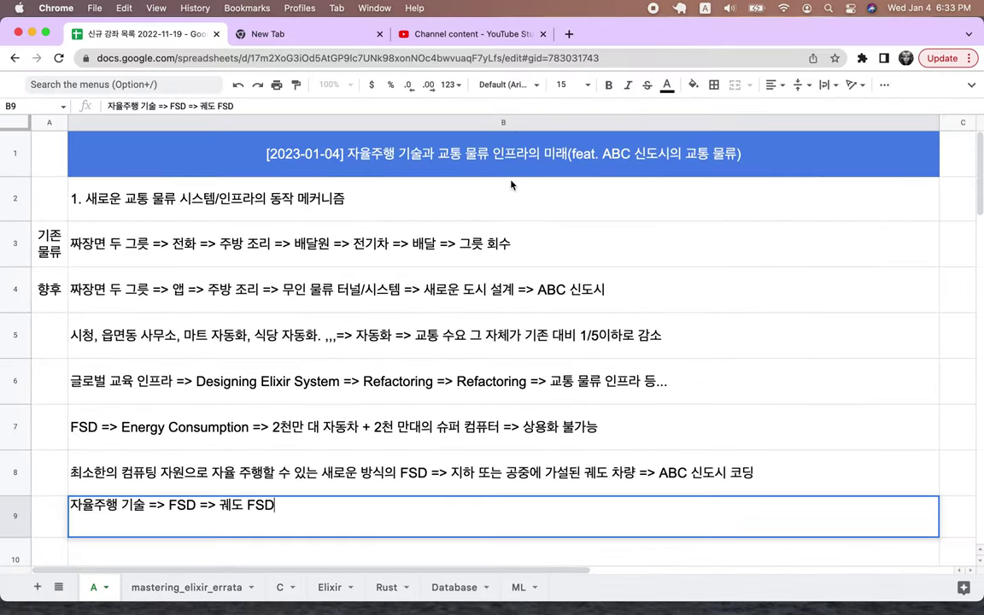
{"action": "left_click", "coordinate": [511, 184]}
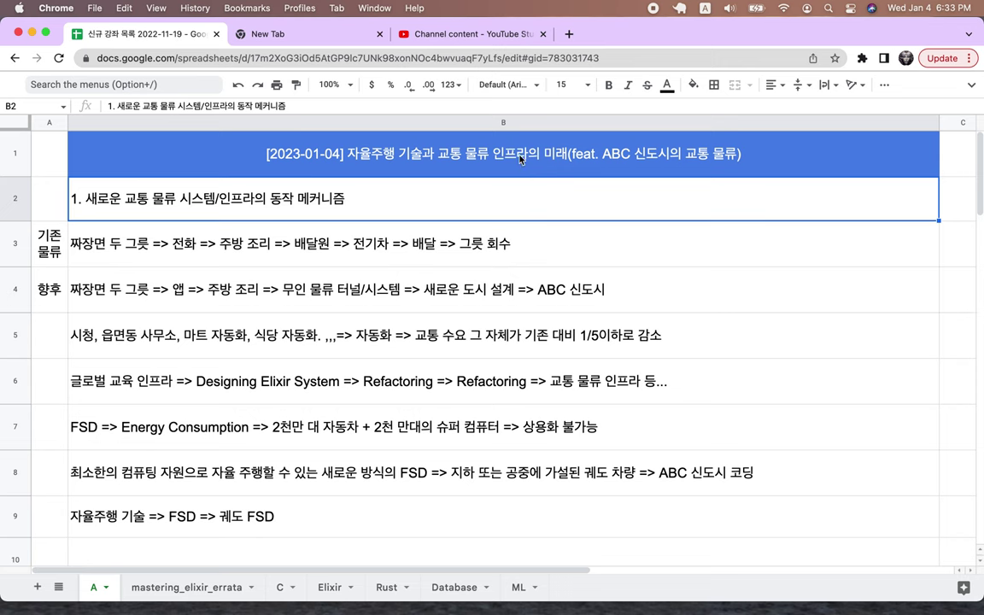
Copy "교통 물류 인프라" from the title in B1 into cell B10 and add "=>" after it.
{"action": "double_click", "coordinate": [467, 140]}
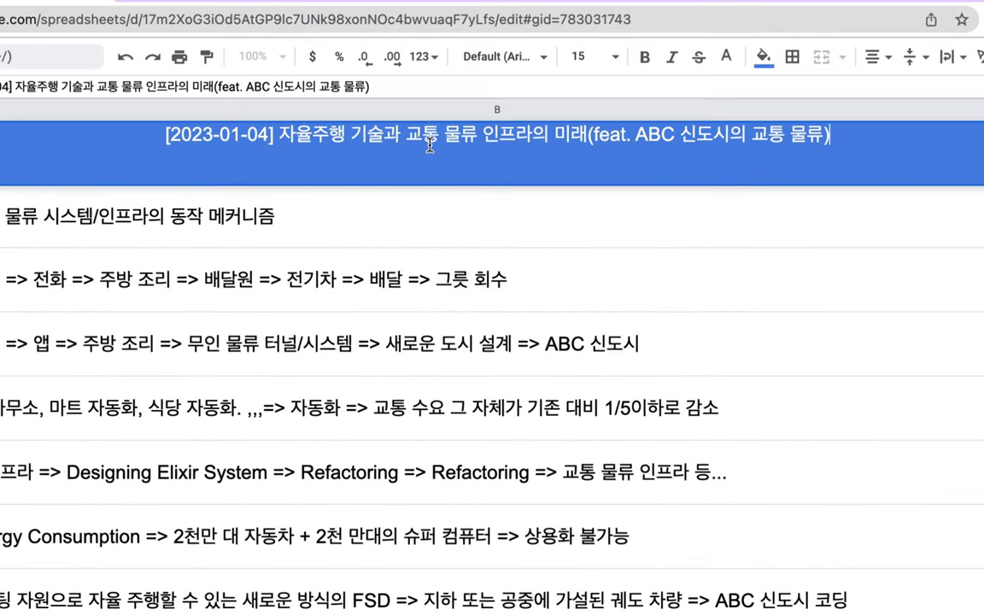
{"action": "left_click_drag", "start_coordinate": [407, 135], "coordinate": [532, 135]}
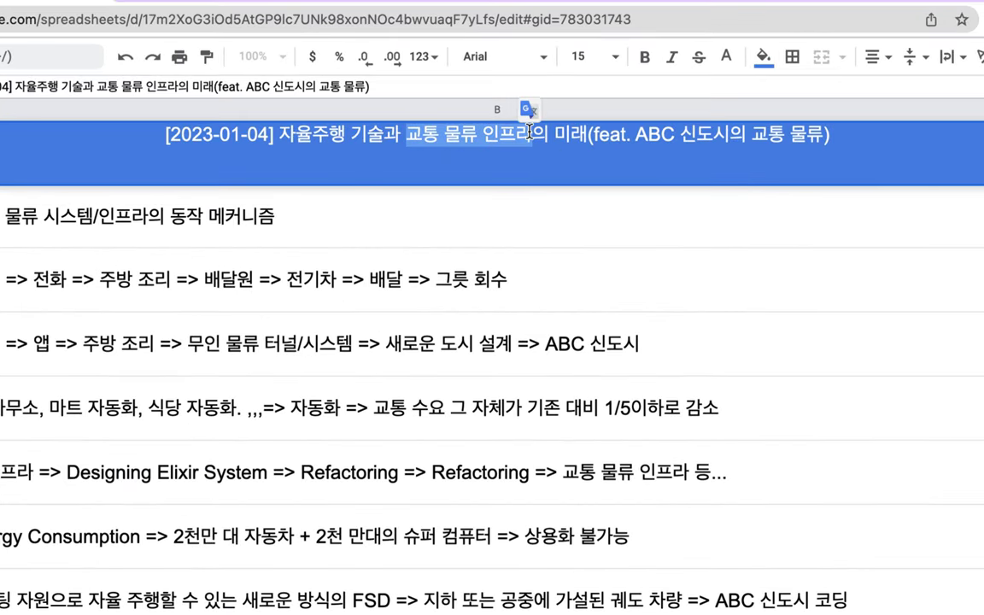
{"action": "right_click", "coordinate": [466, 267]}
{"action": "left_click", "coordinate": [272, 341]}
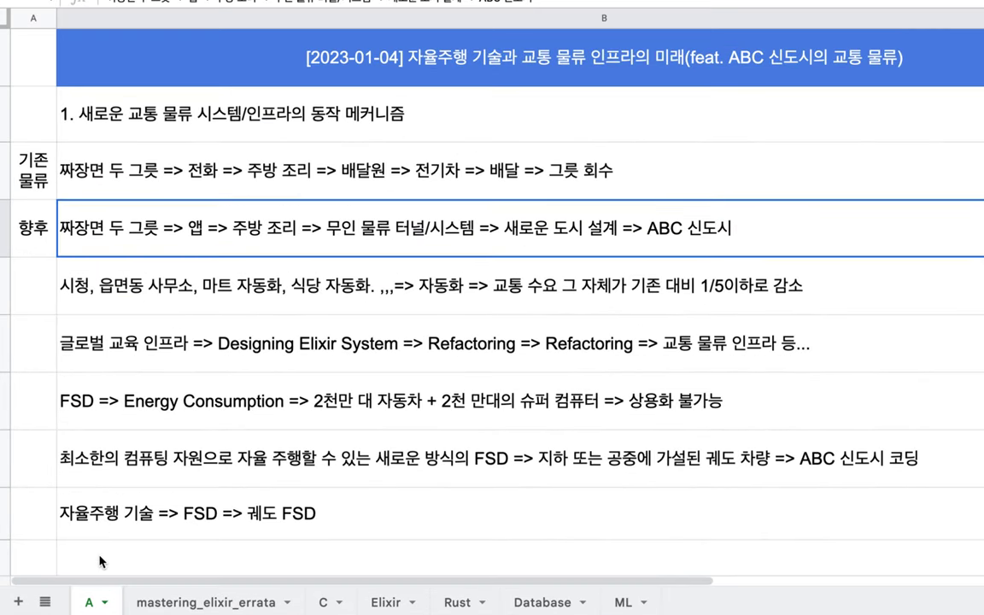
{"action": "left_click", "coordinate": [100, 560]}
{"action": "scroll", "coordinate": [99, 555], "scroll_direction": "down", "scroll_amount": 2}
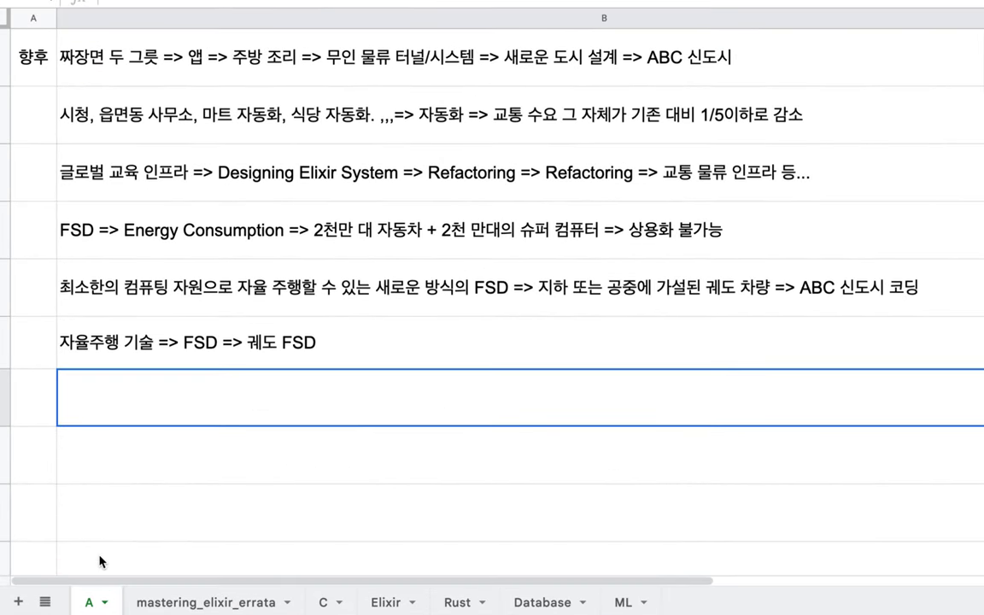
{"action": "double_click", "coordinate": [94, 398]}
{"action": "key", "text": "super+v"}
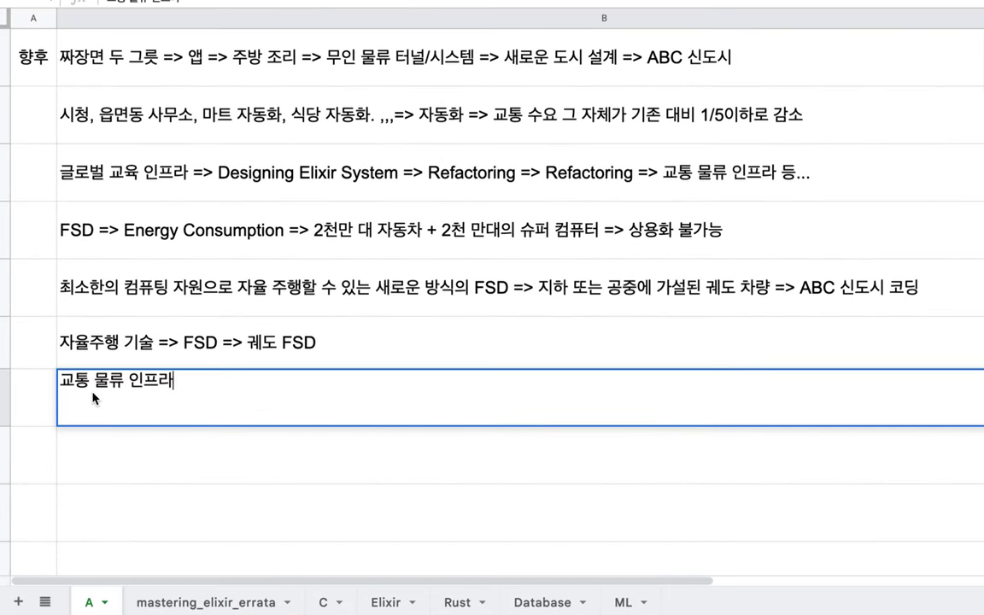
{"action": "type", "text": "=> ry"}
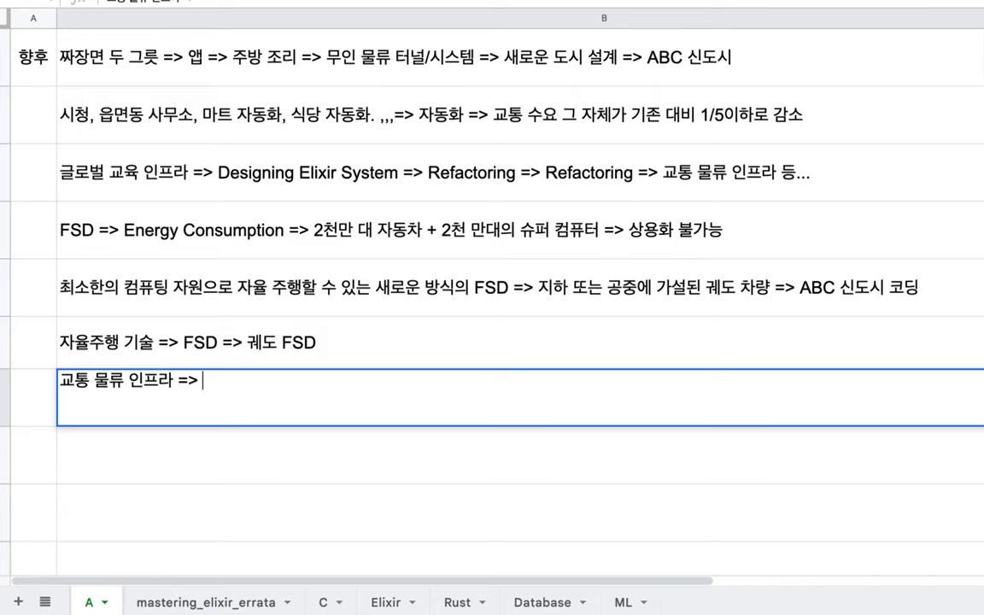